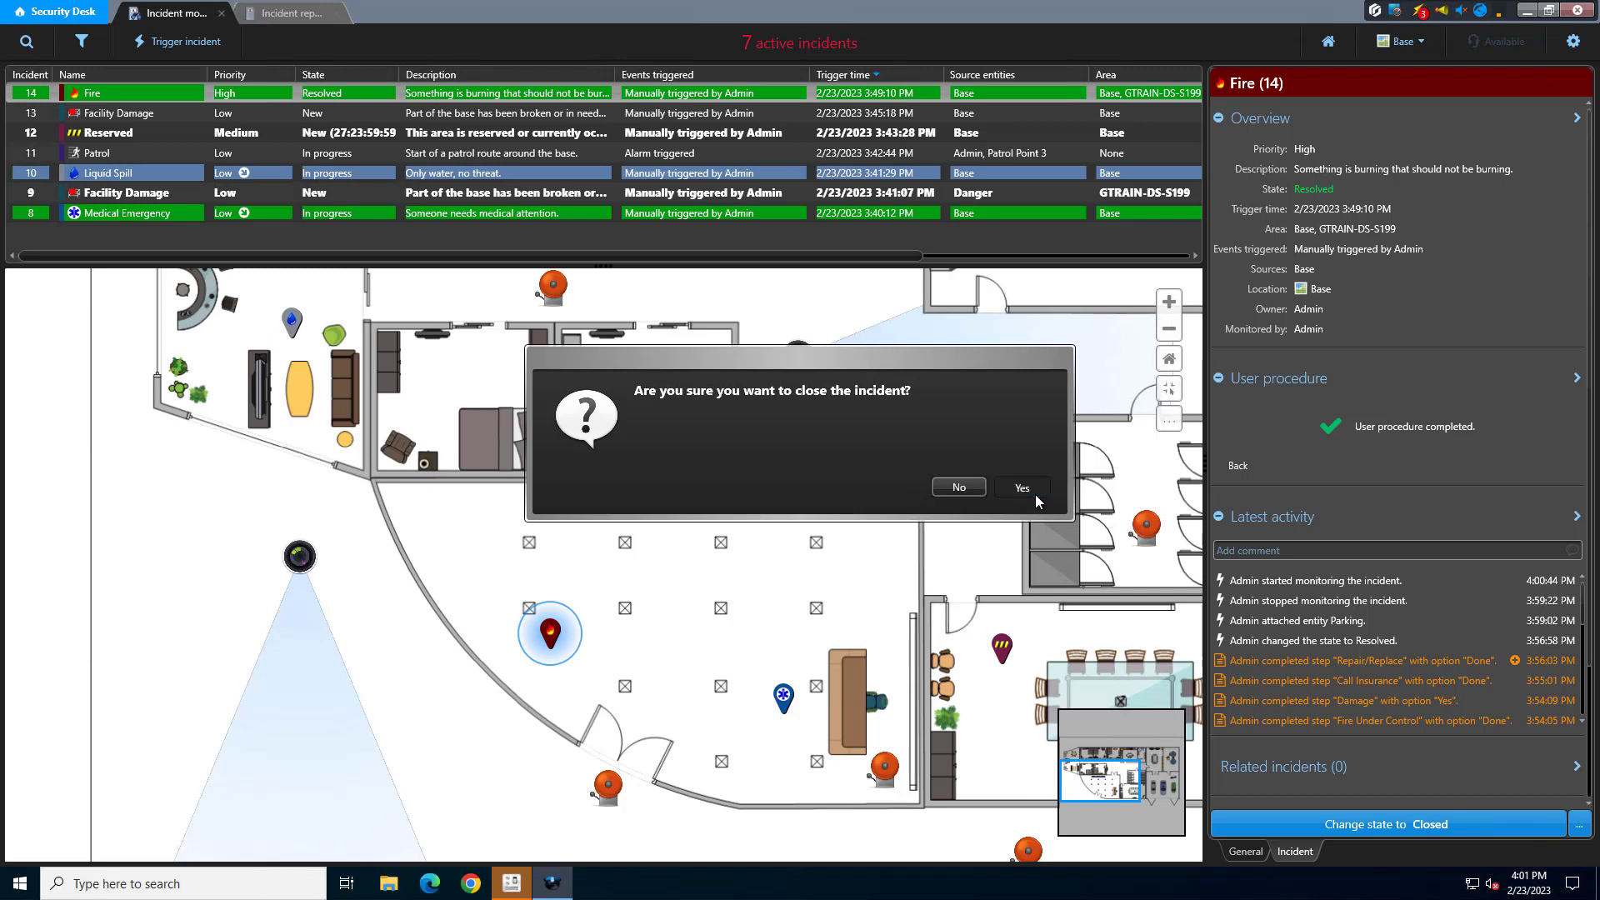
Confirm closing the Fire incident and generate the incident report for Fire incidents triggered during the last week
click(1023, 489)
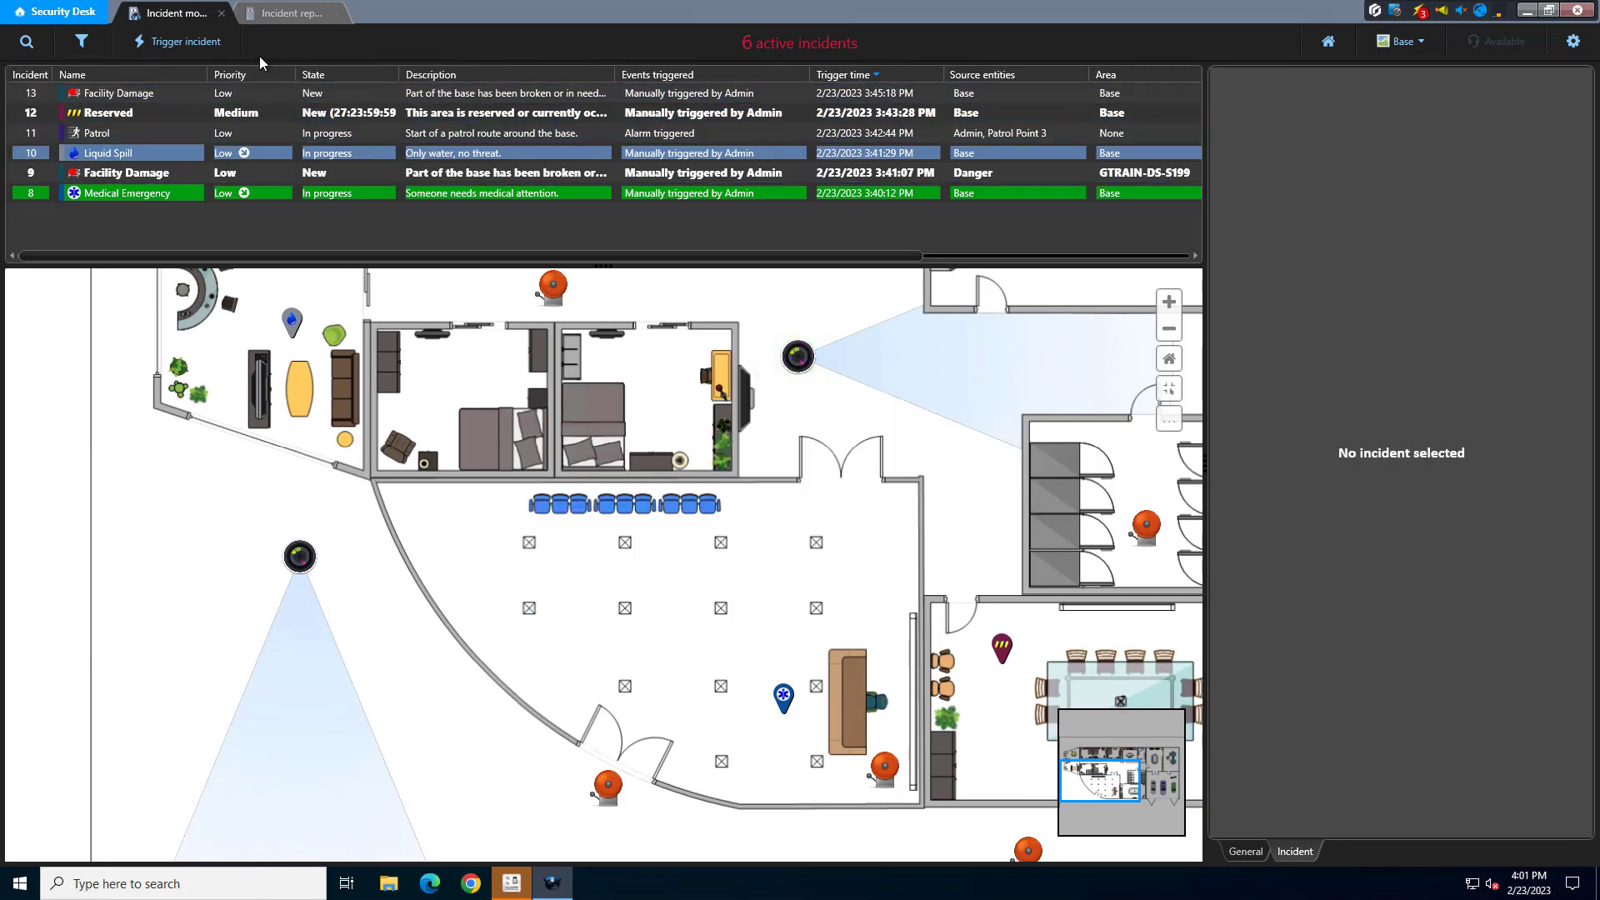
click(273, 18)
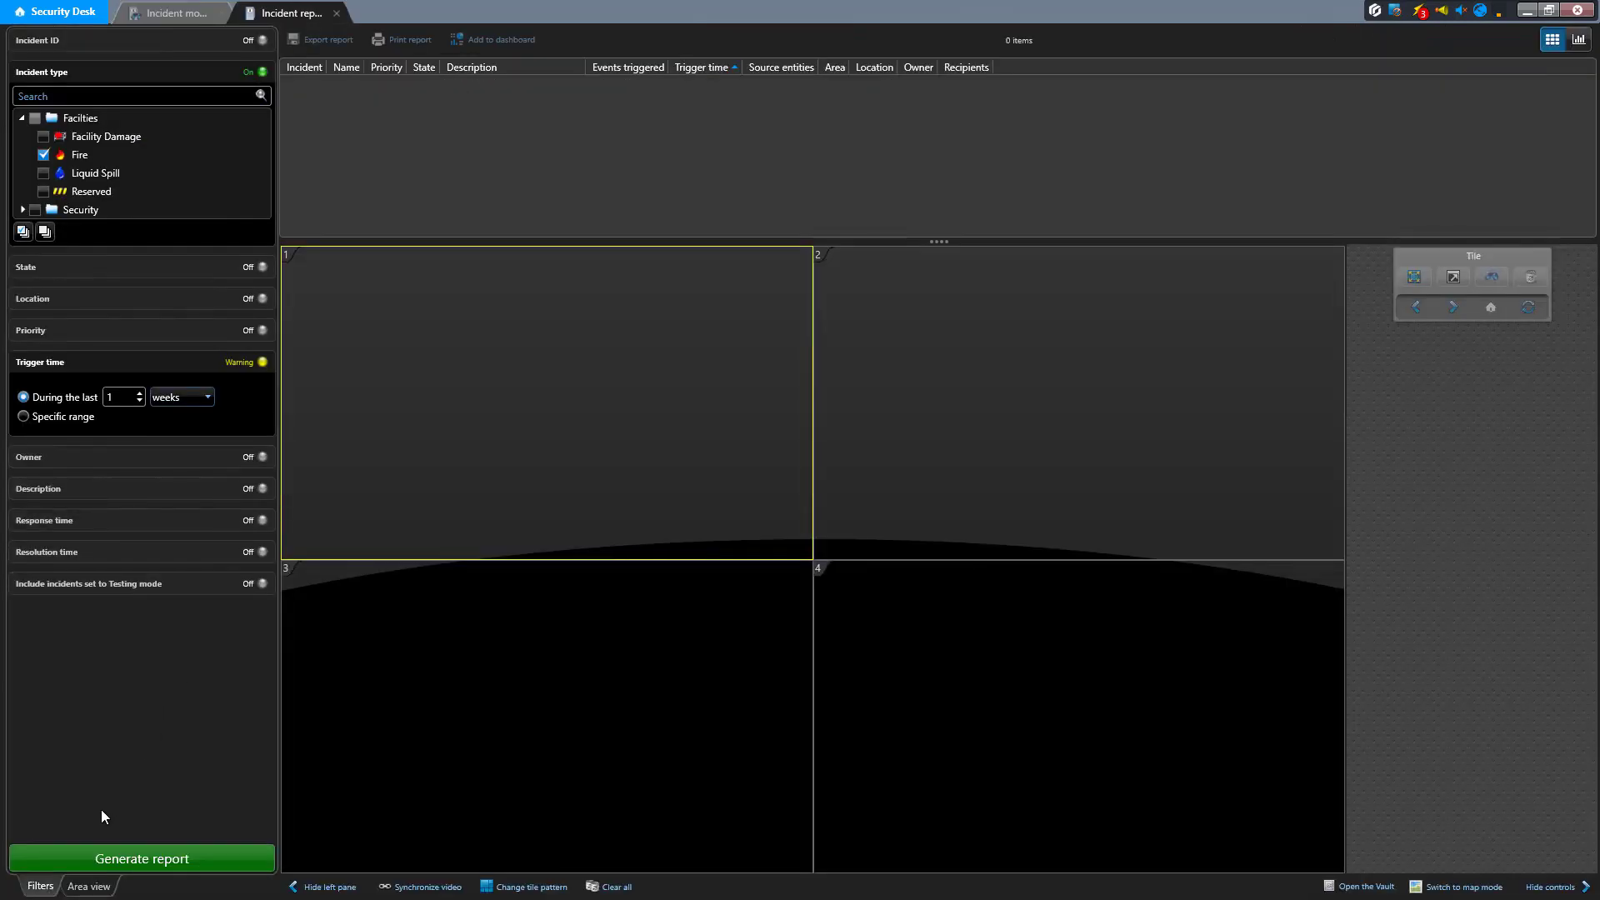
click(82, 855)
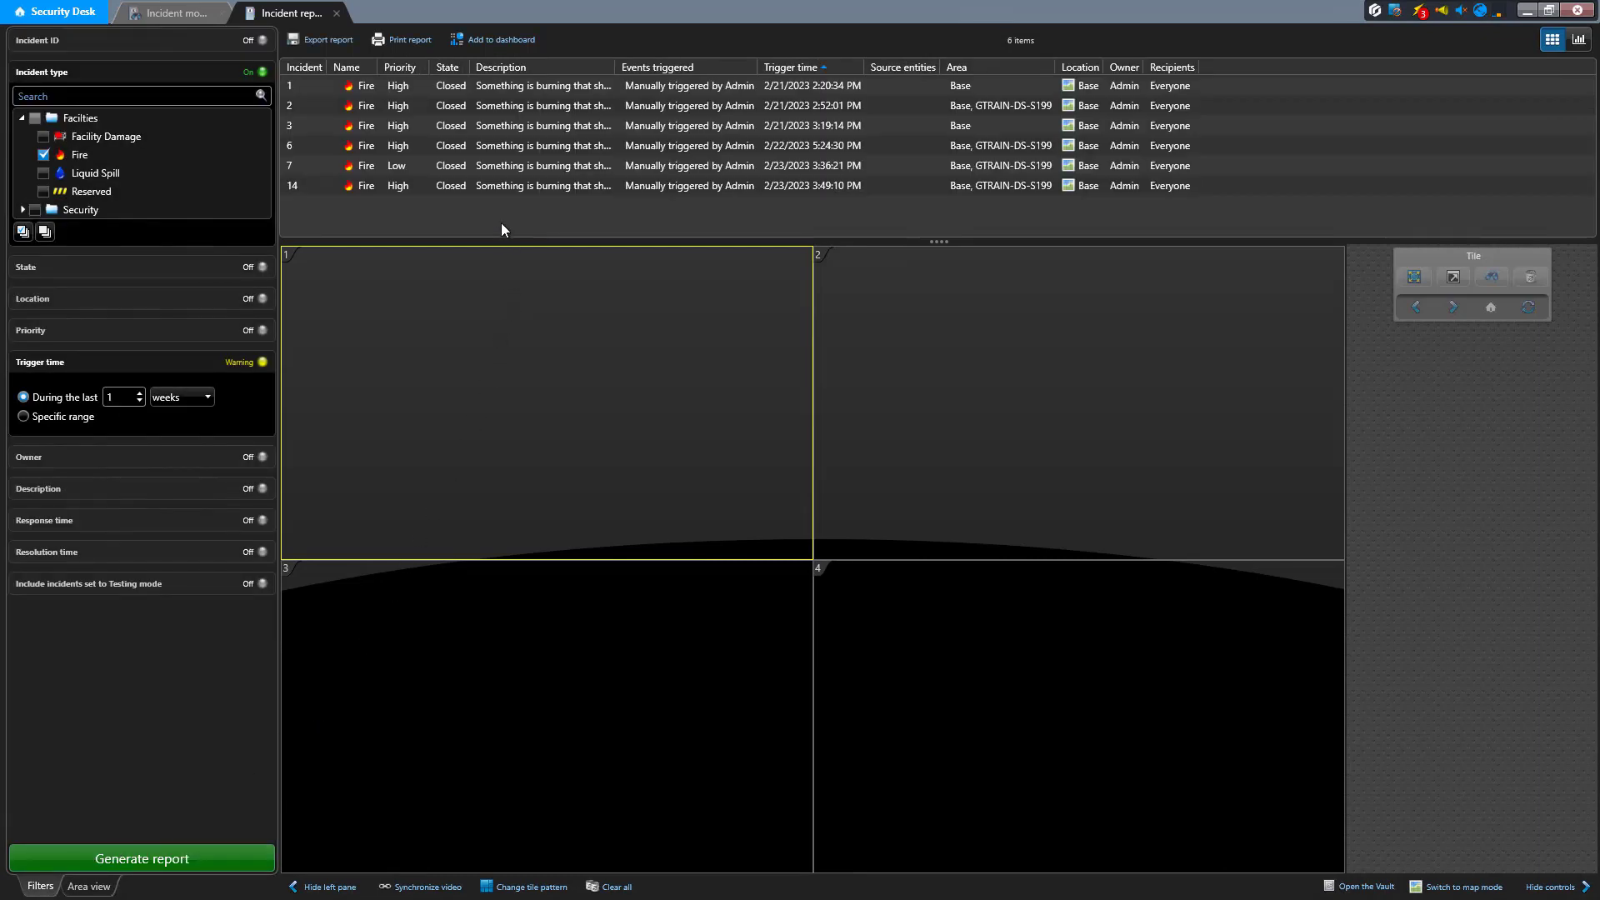
Select Fire incident 14 in the report and start its export to Clearance
click(493, 189)
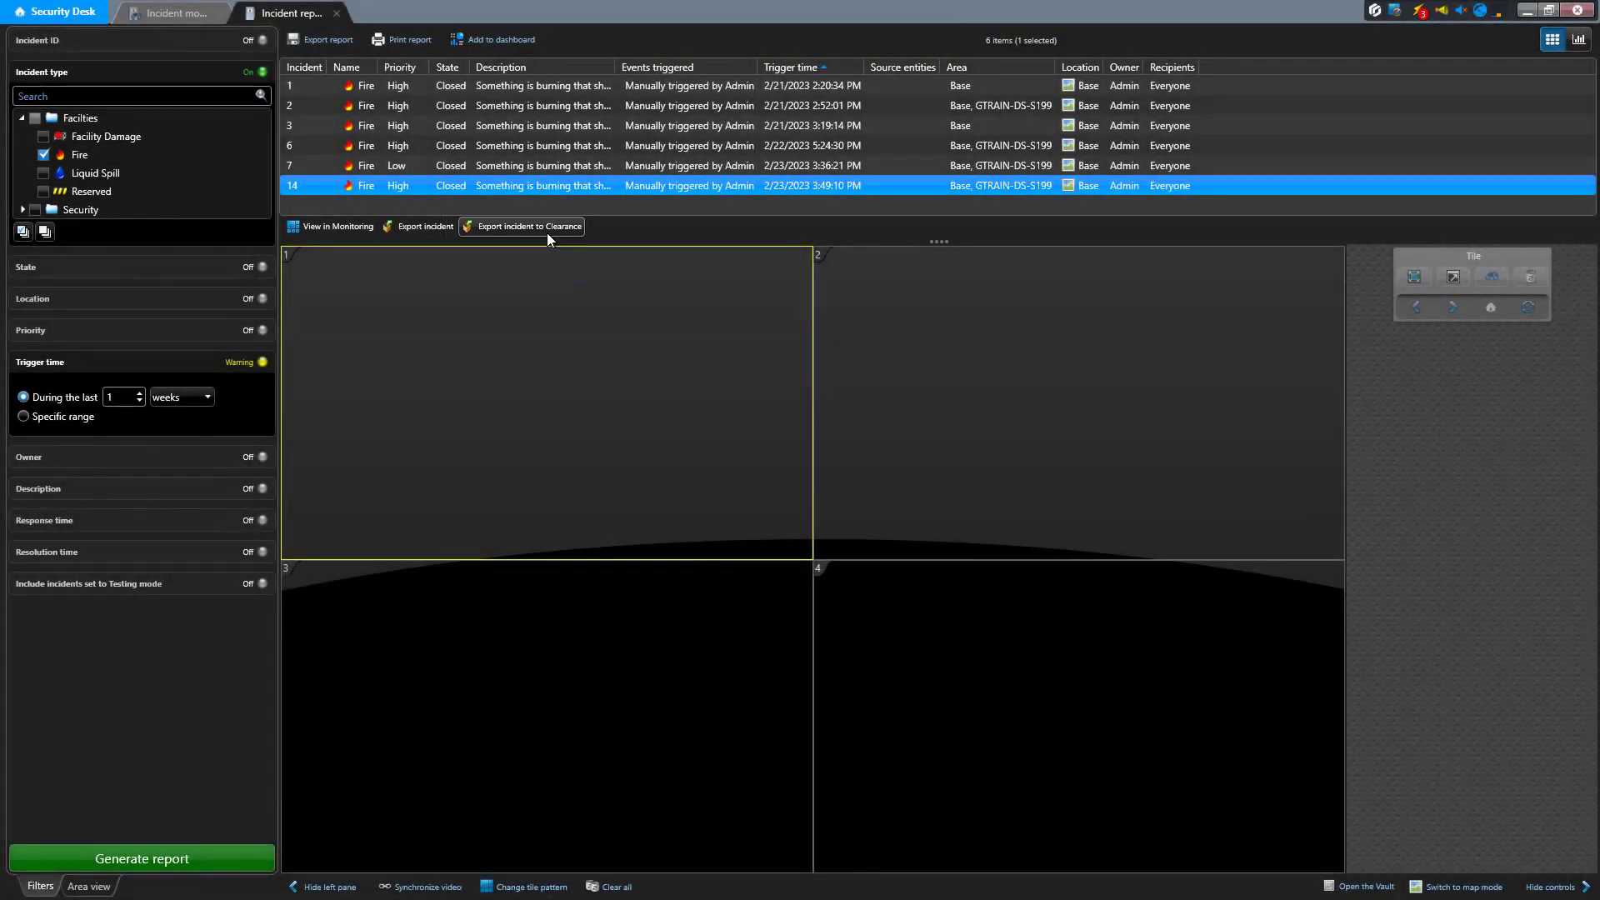
click(547, 235)
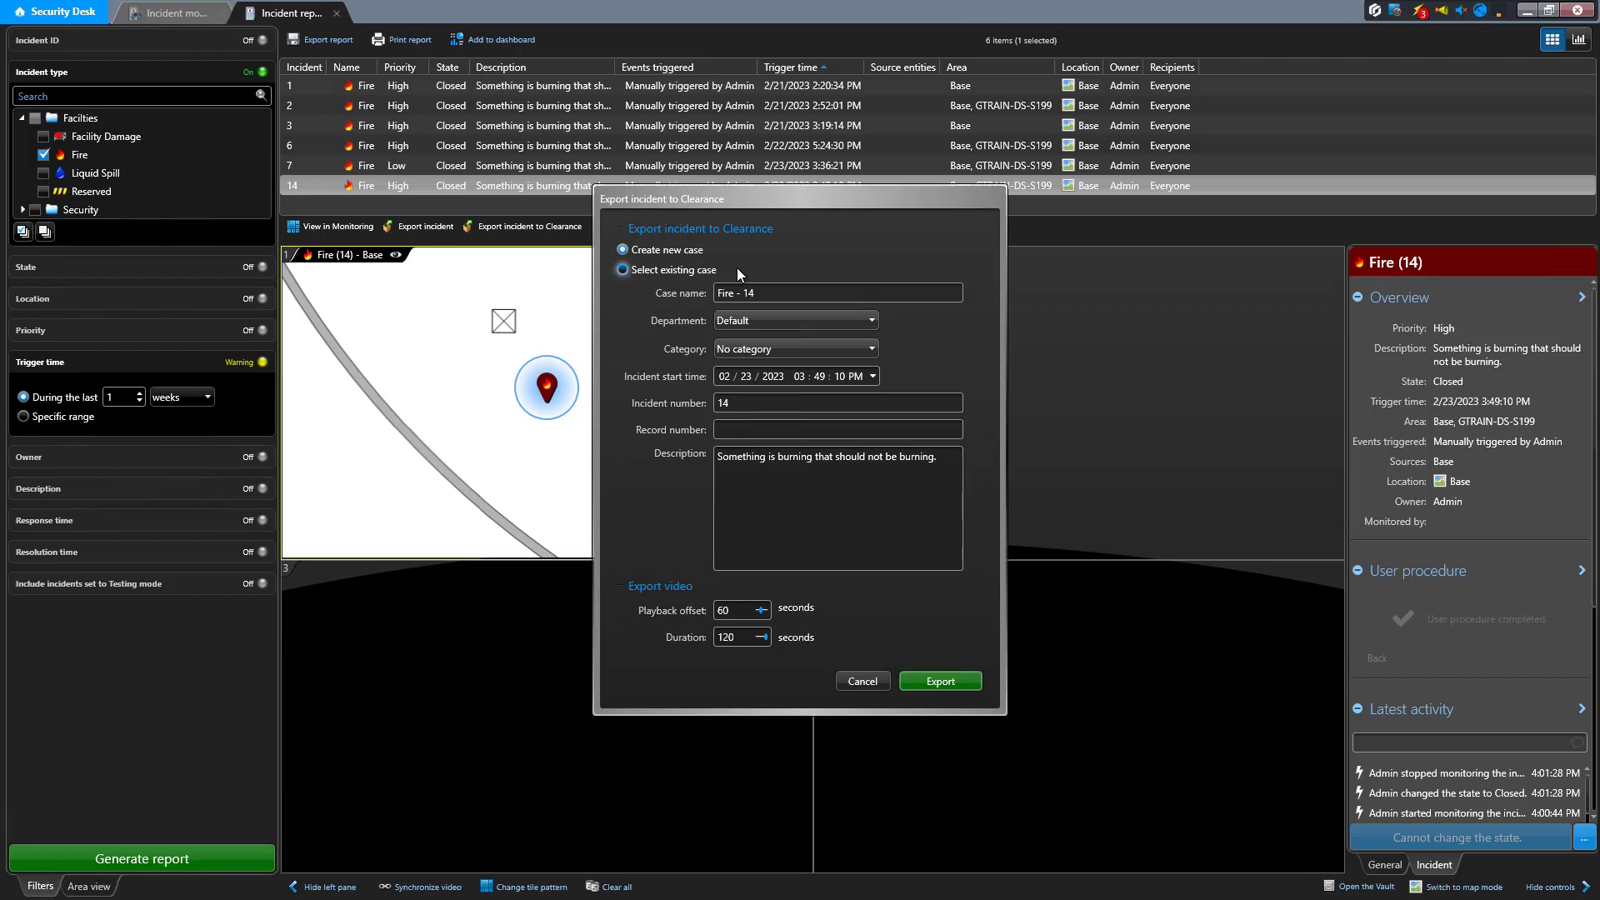
Name the new case "Fire in the lobby - 14" and assign it the Public Security department and the Arson category
click(735, 293)
click(821, 320)
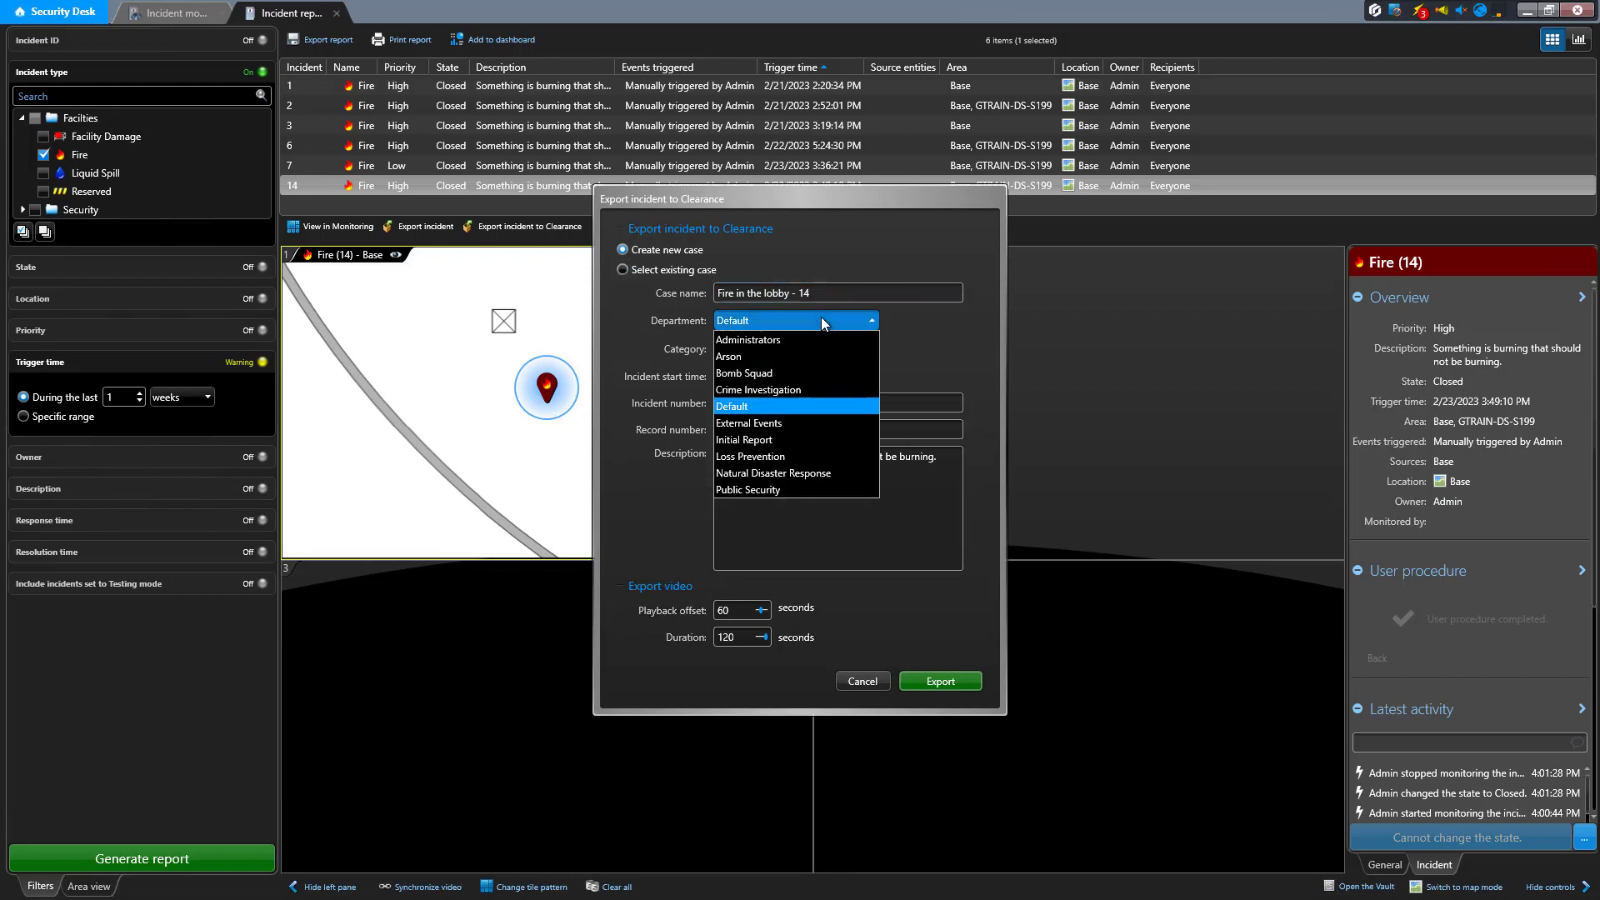
click(786, 486)
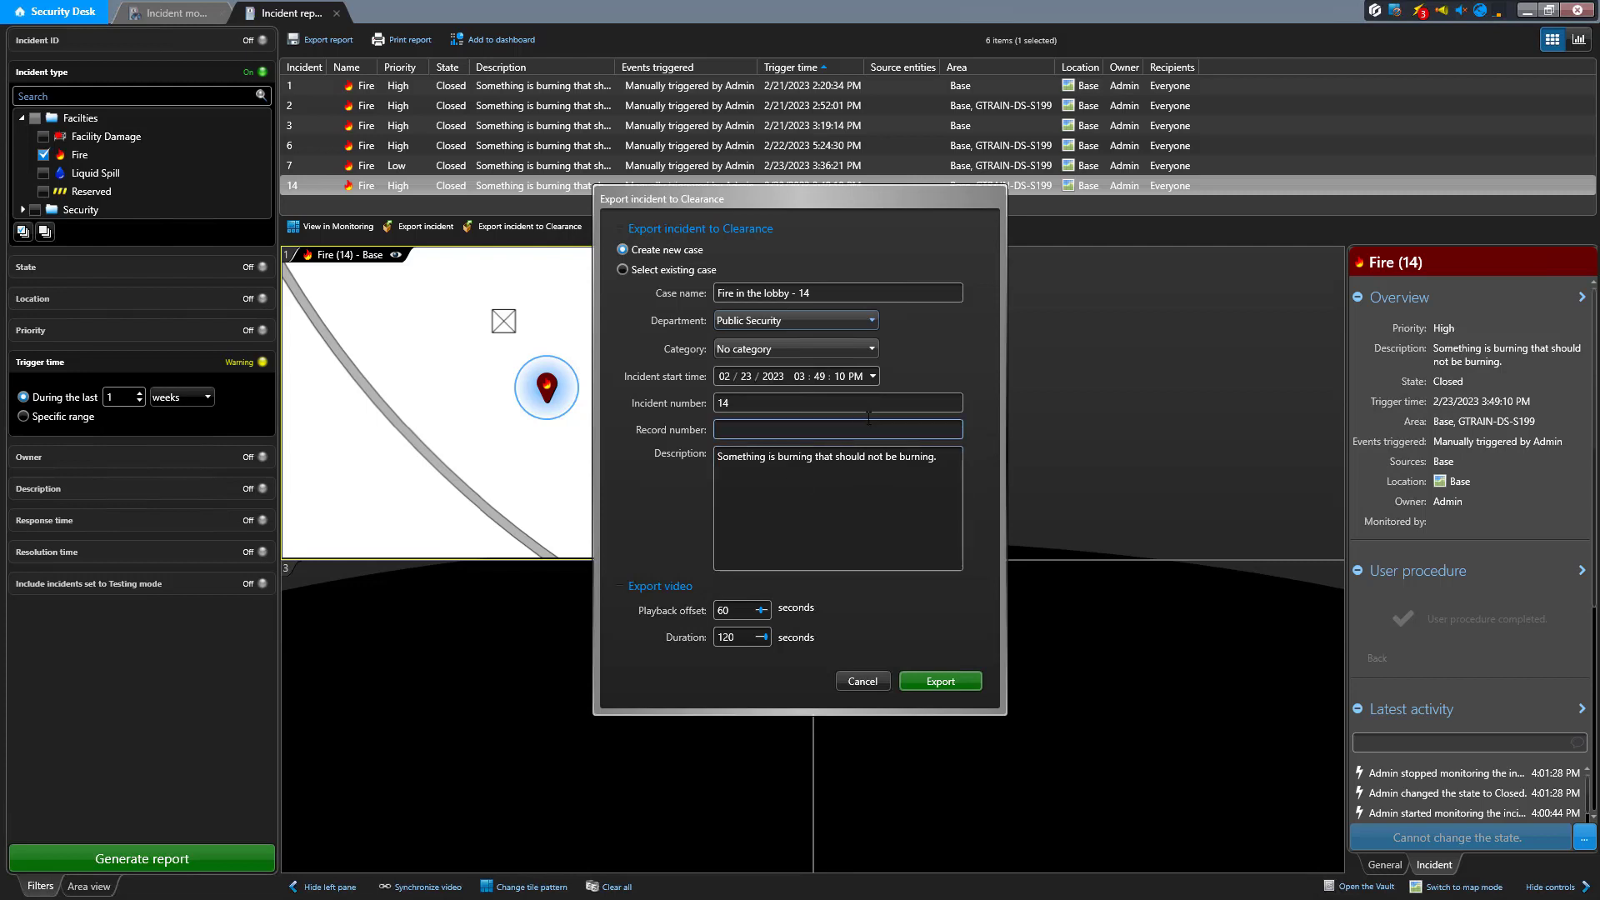
click(863, 352)
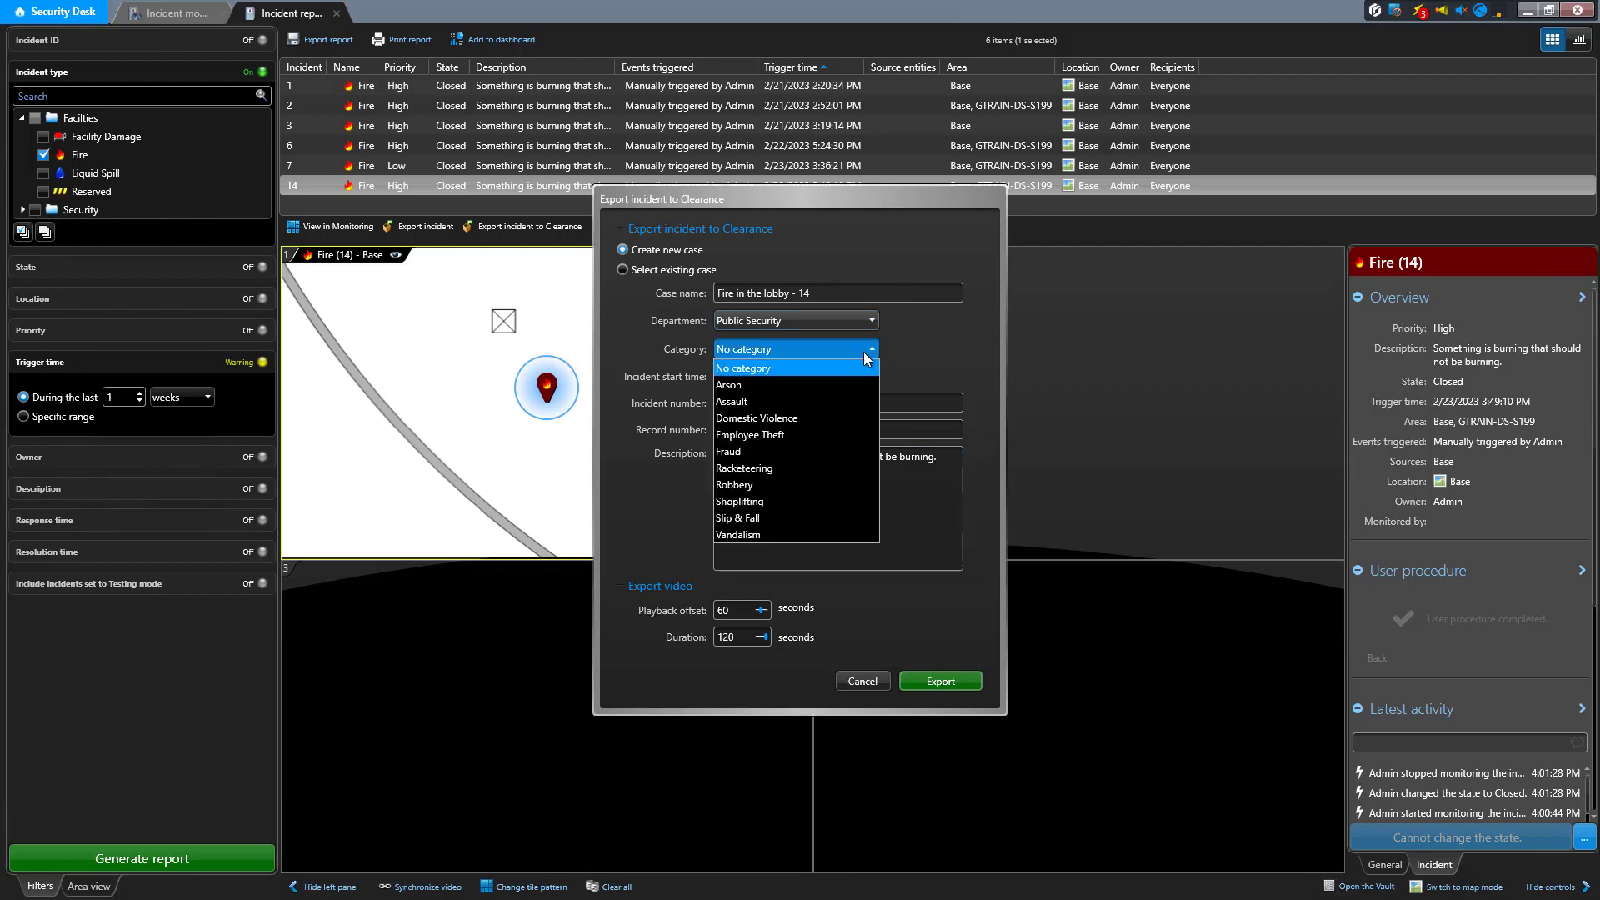
click(772, 385)
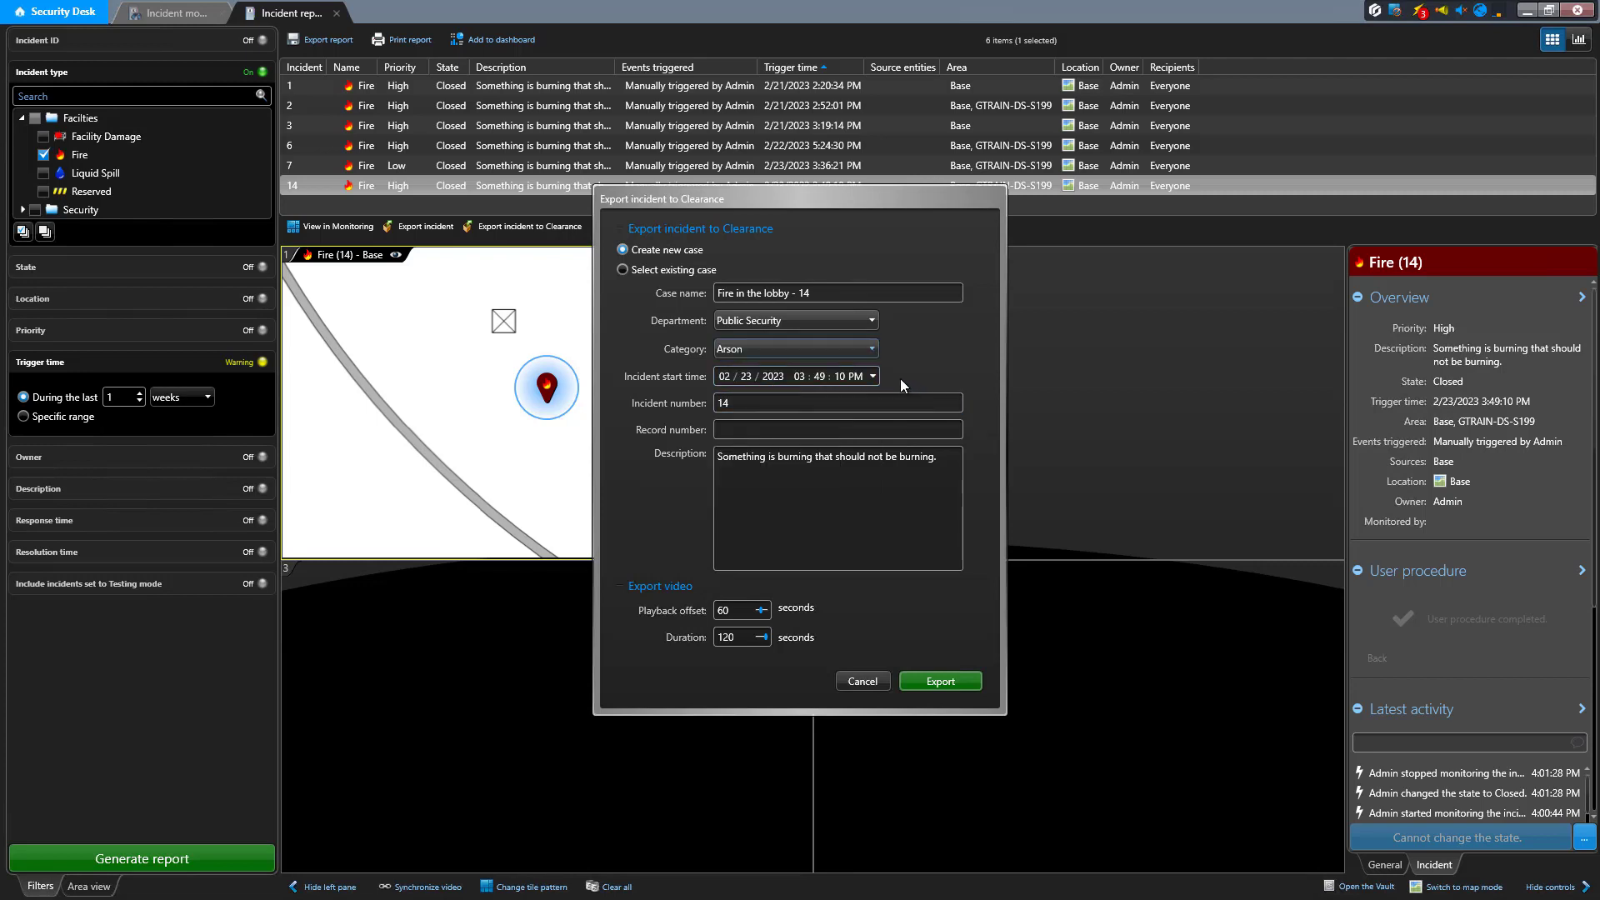
Enter GNS-11976-2 as the record number of the new case
click(868, 428)
text(GNS-11976-2)
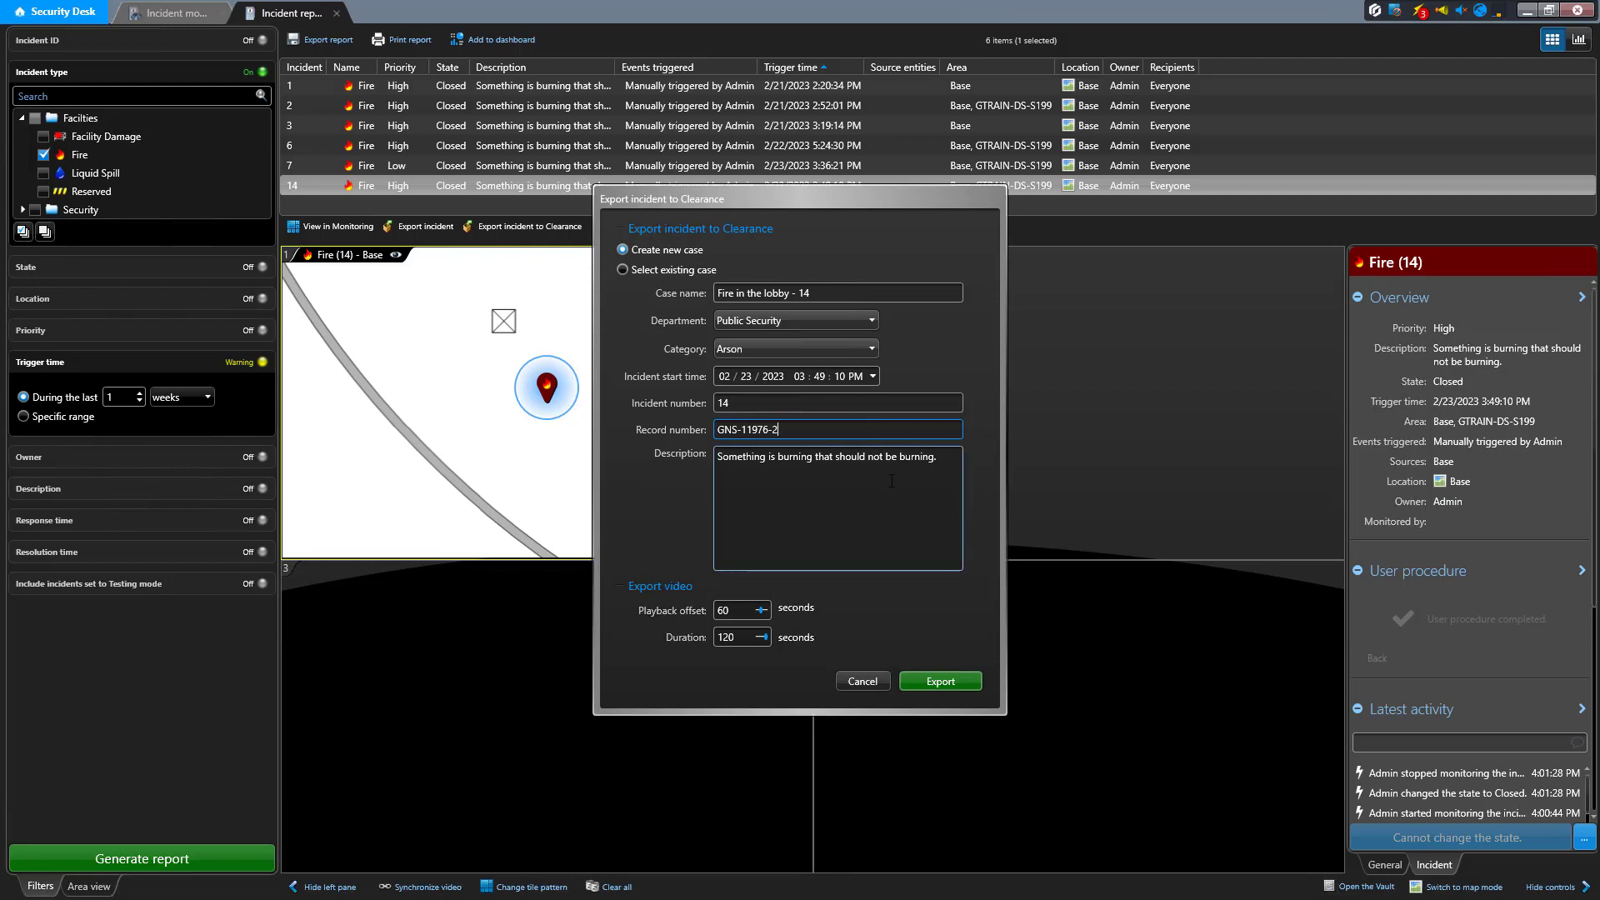
Switch the export to an existing case and search the cases for "fire"
click(668, 270)
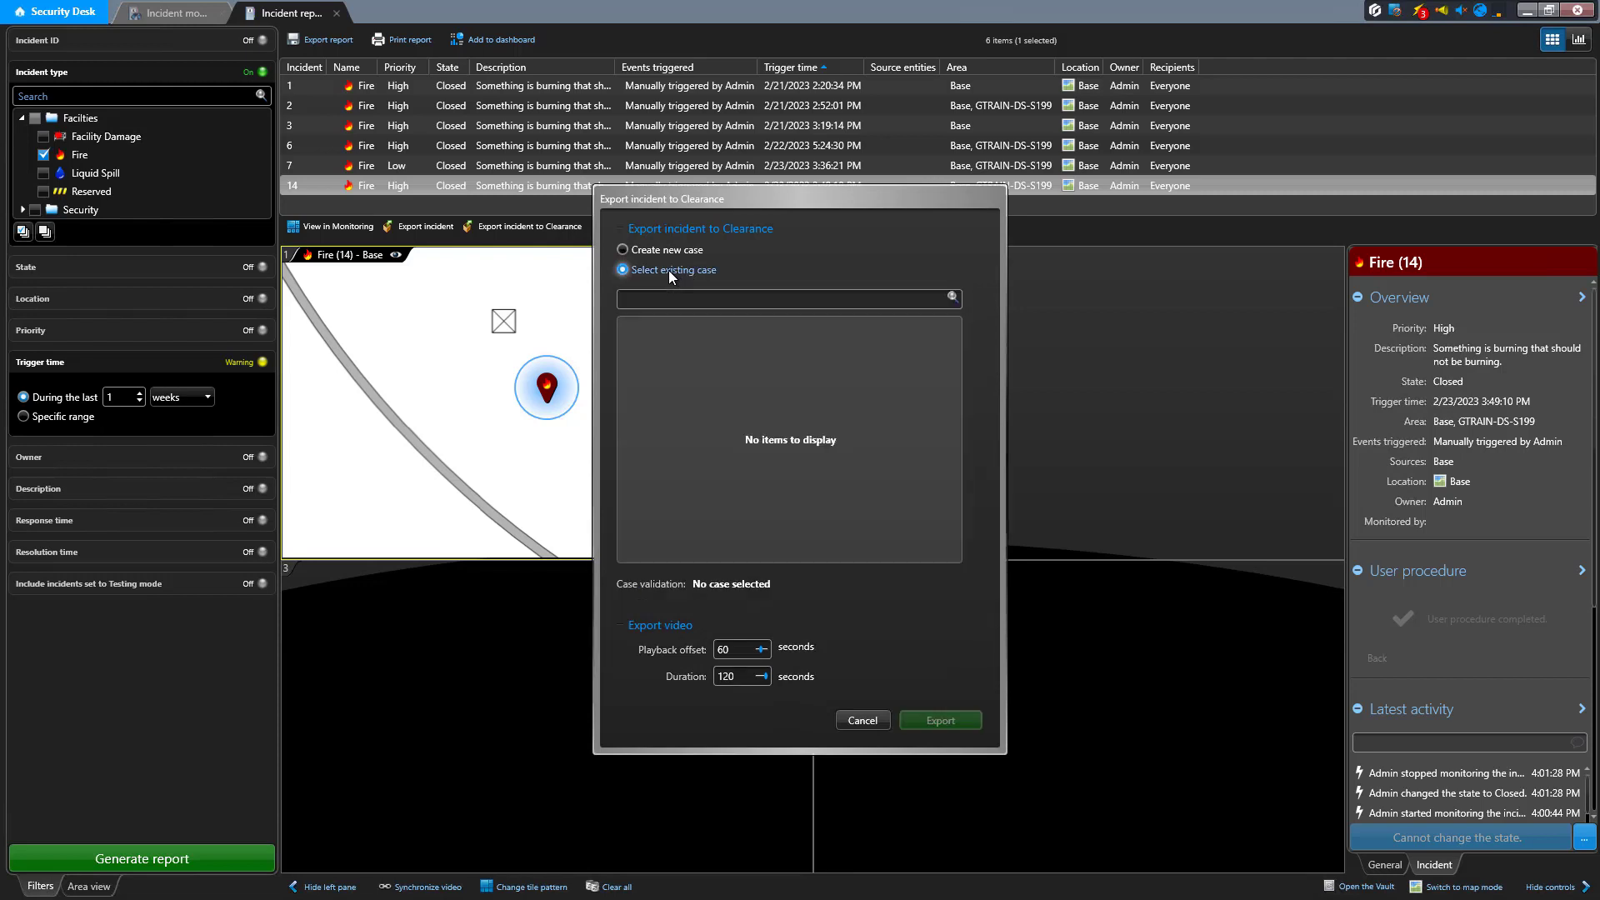
click(764, 300)
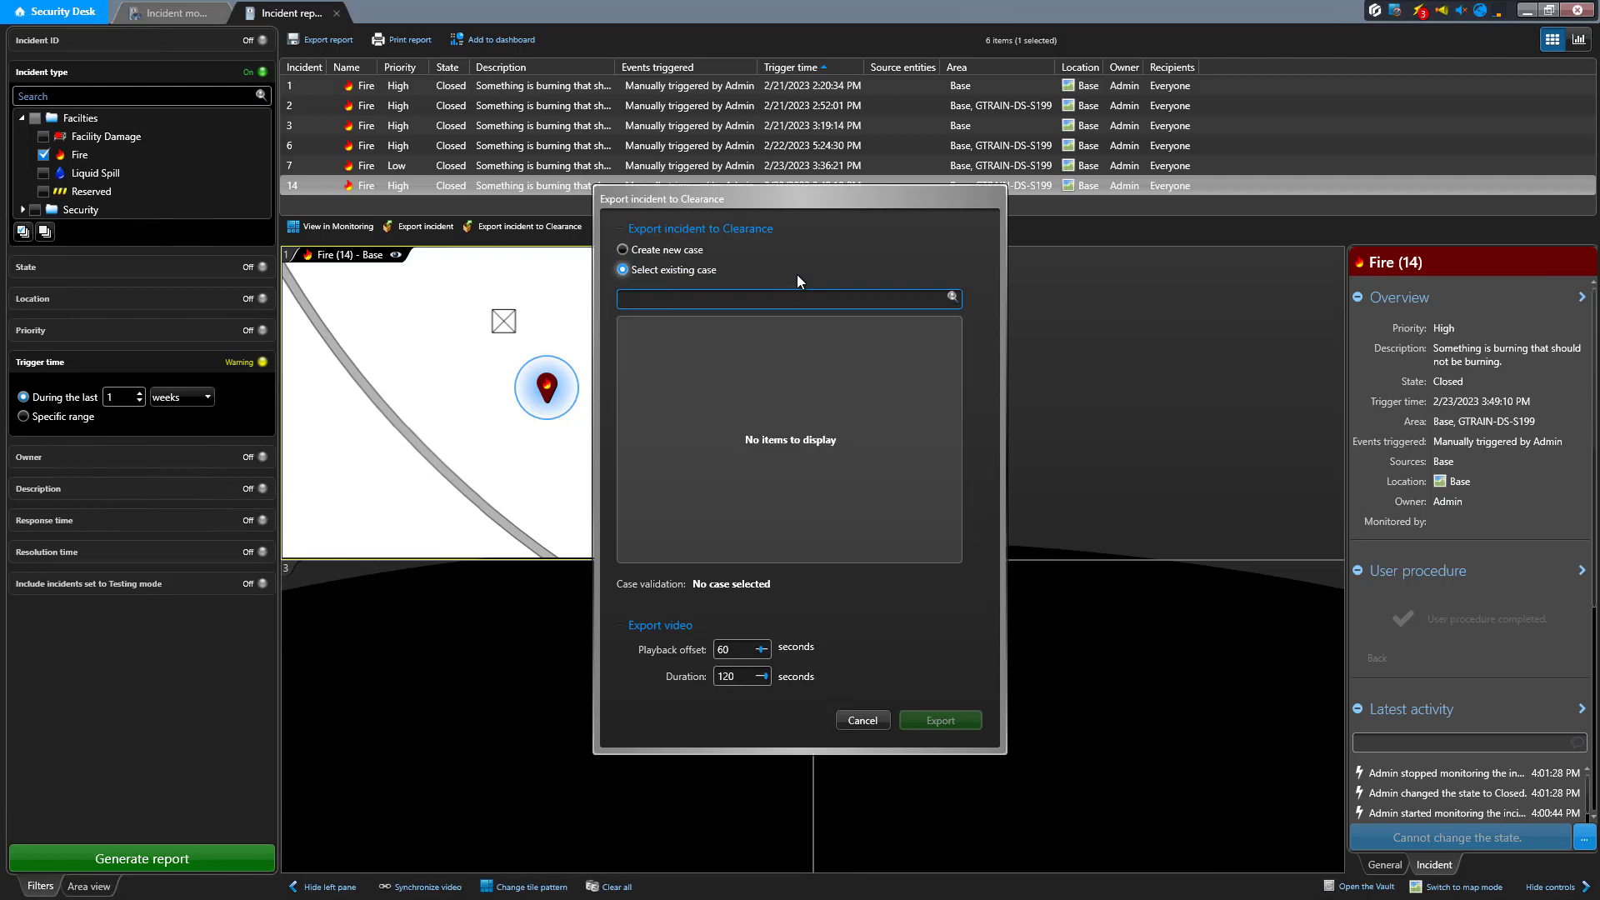
text(fire)
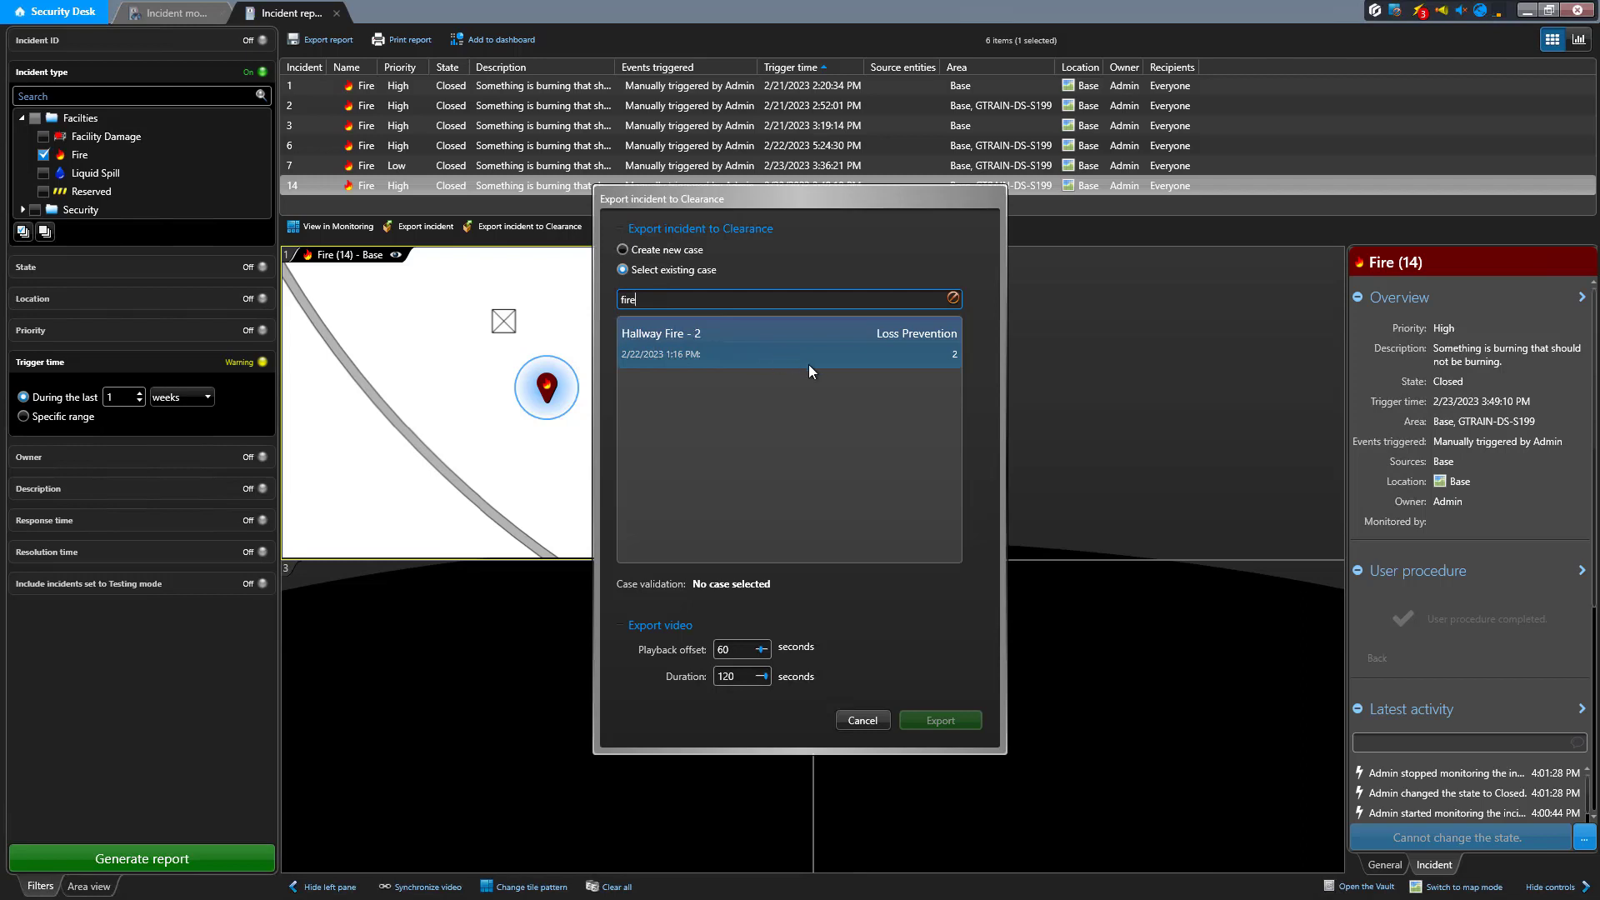
Search the existing cases for "equipment", and again for "equipment tyrannosaurus"
click(952, 297)
text(equi)
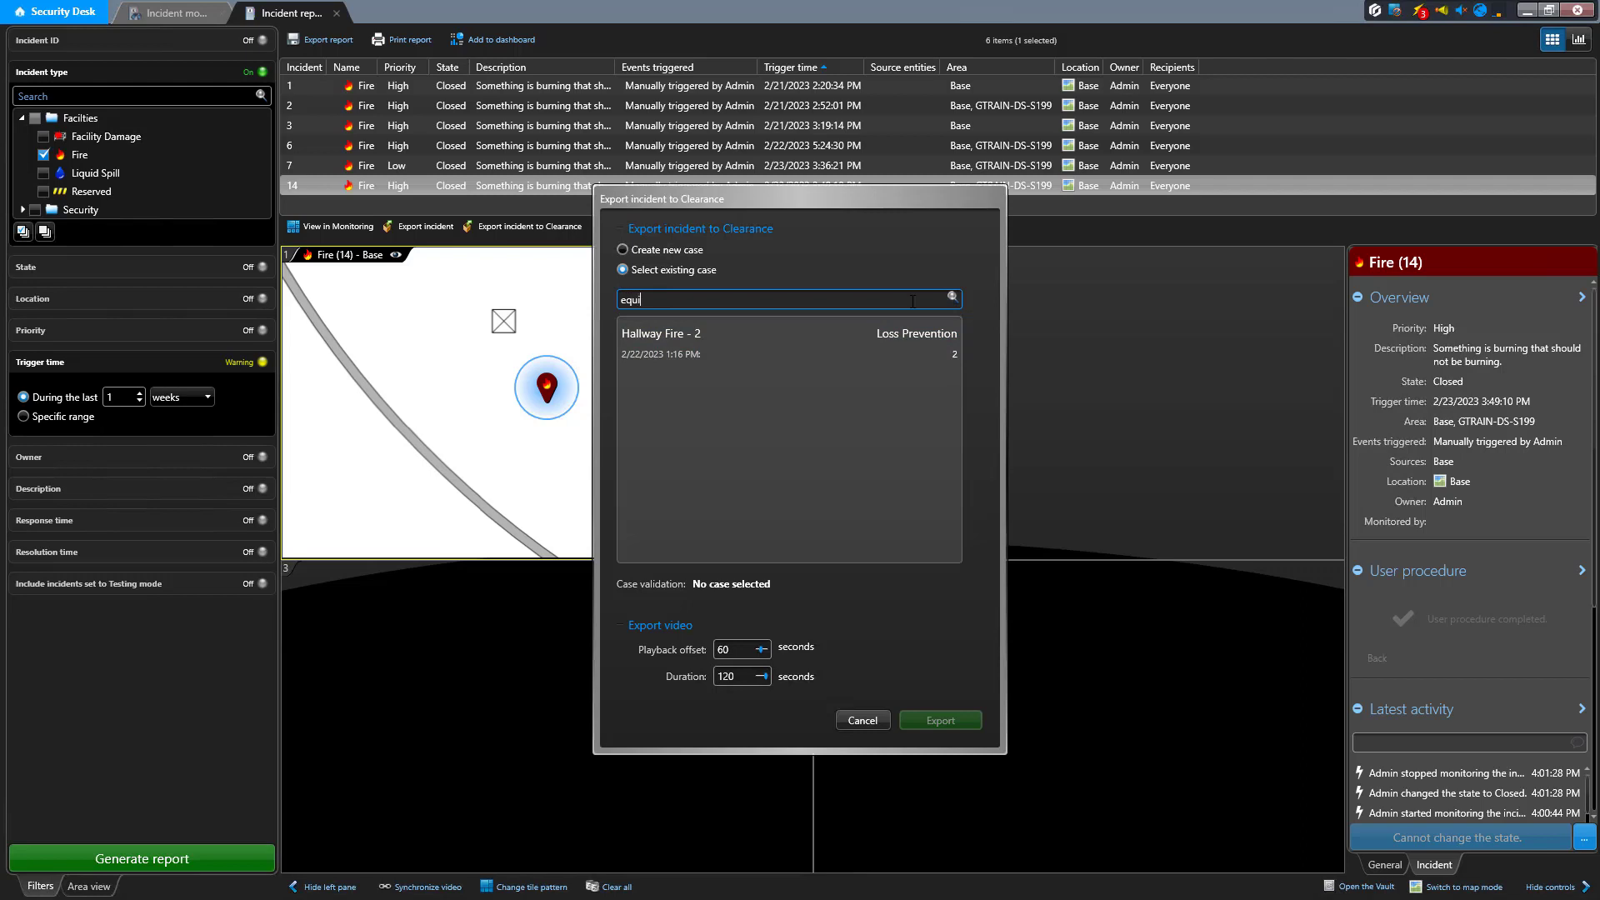
text(p)
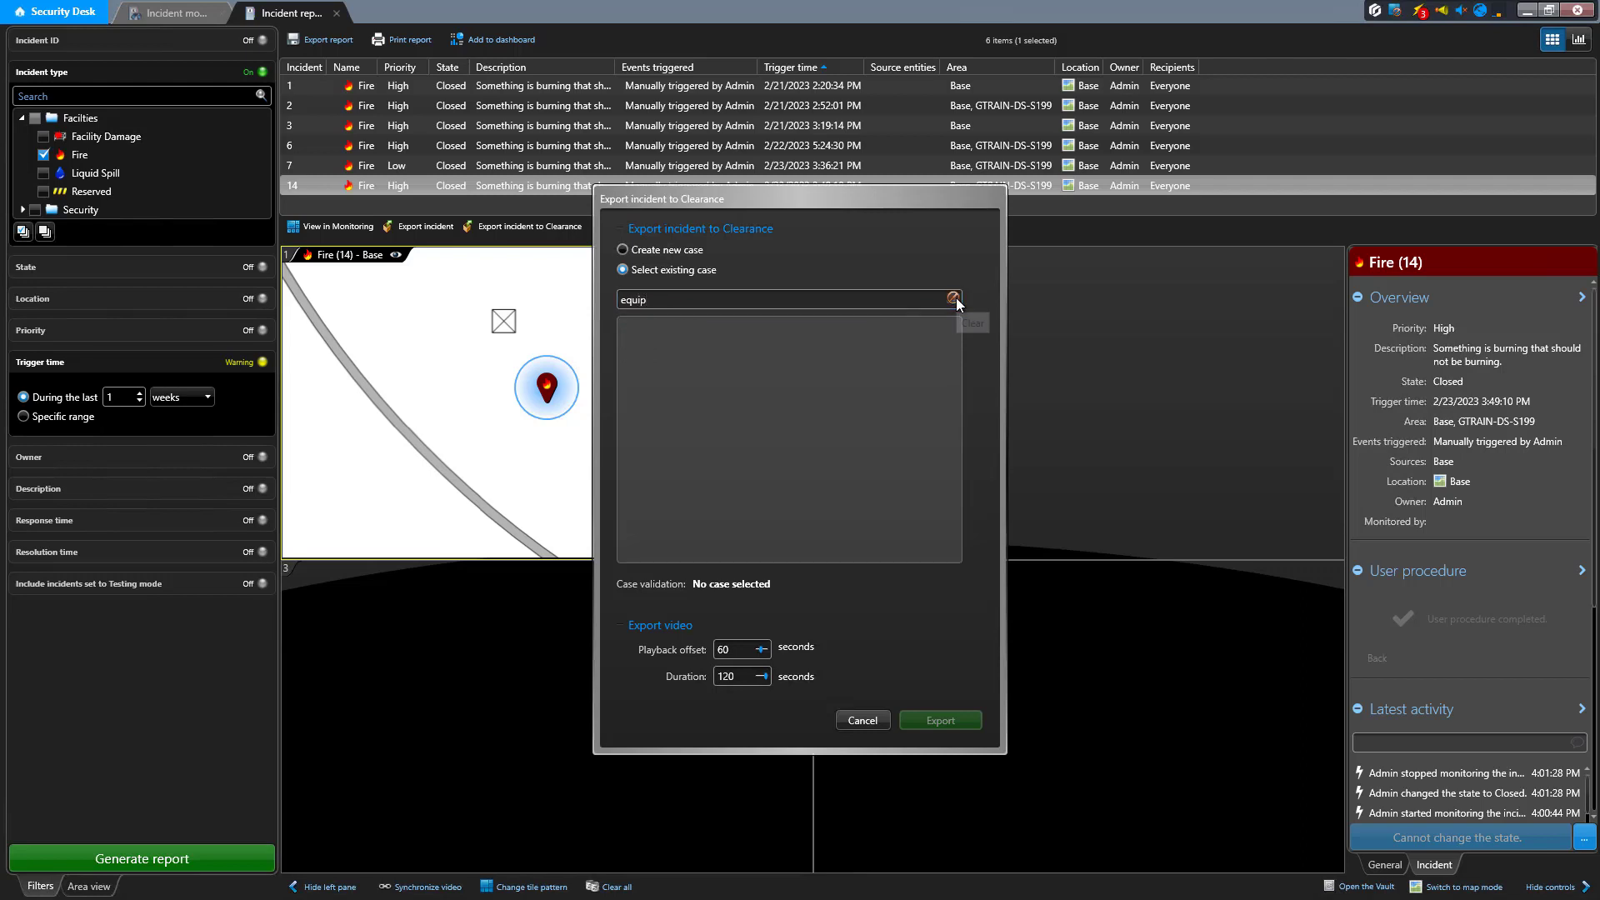
text(ment)
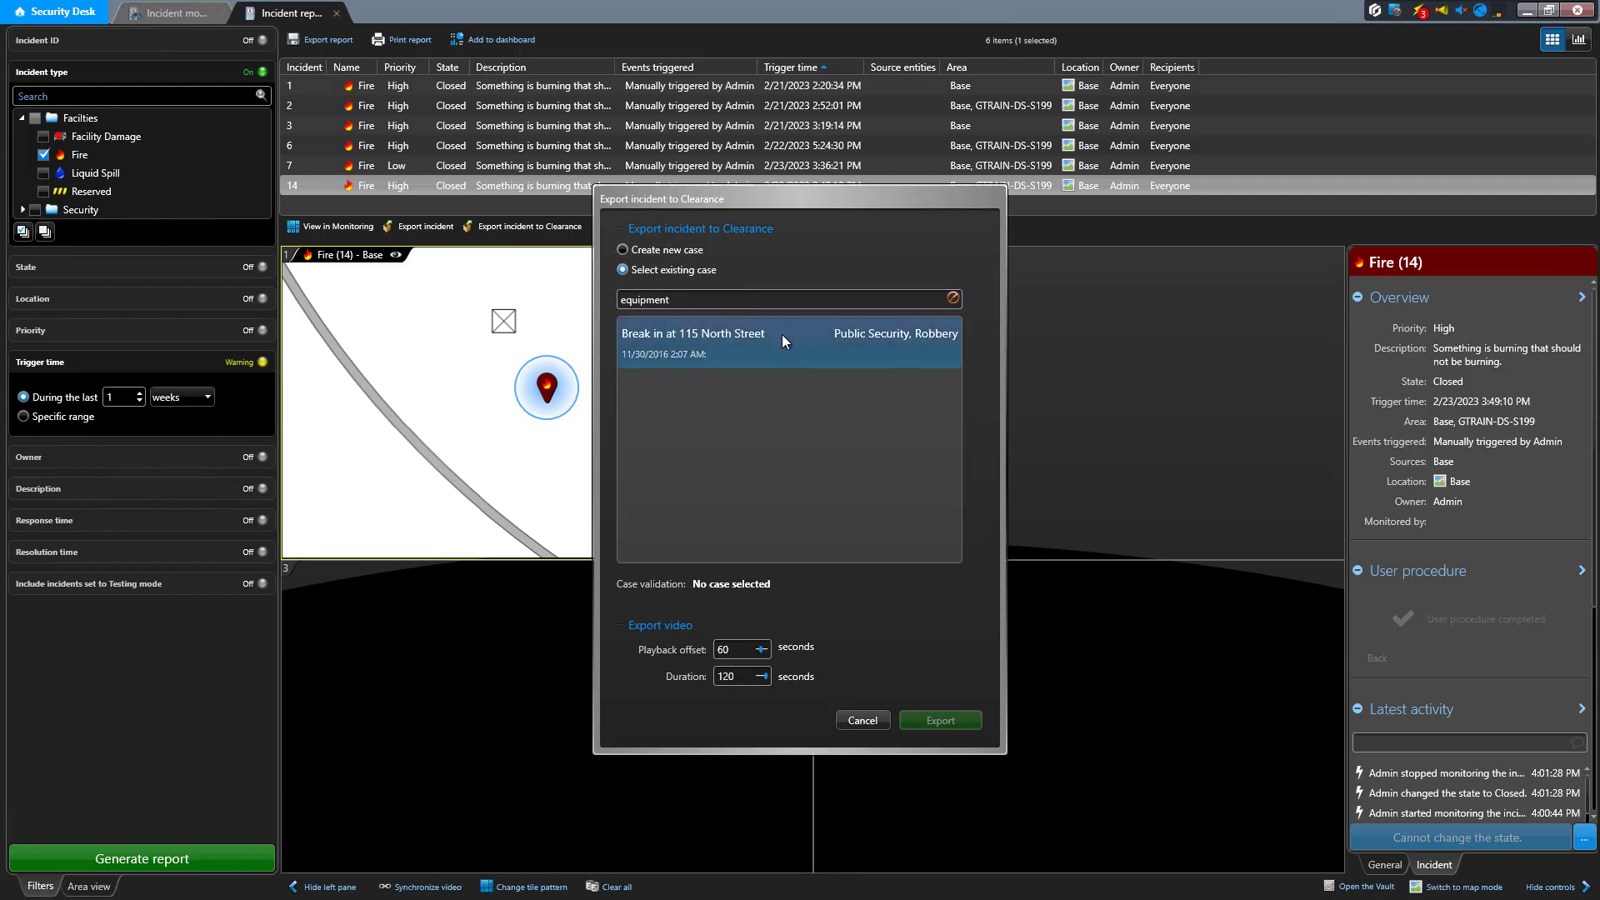
click(952, 297)
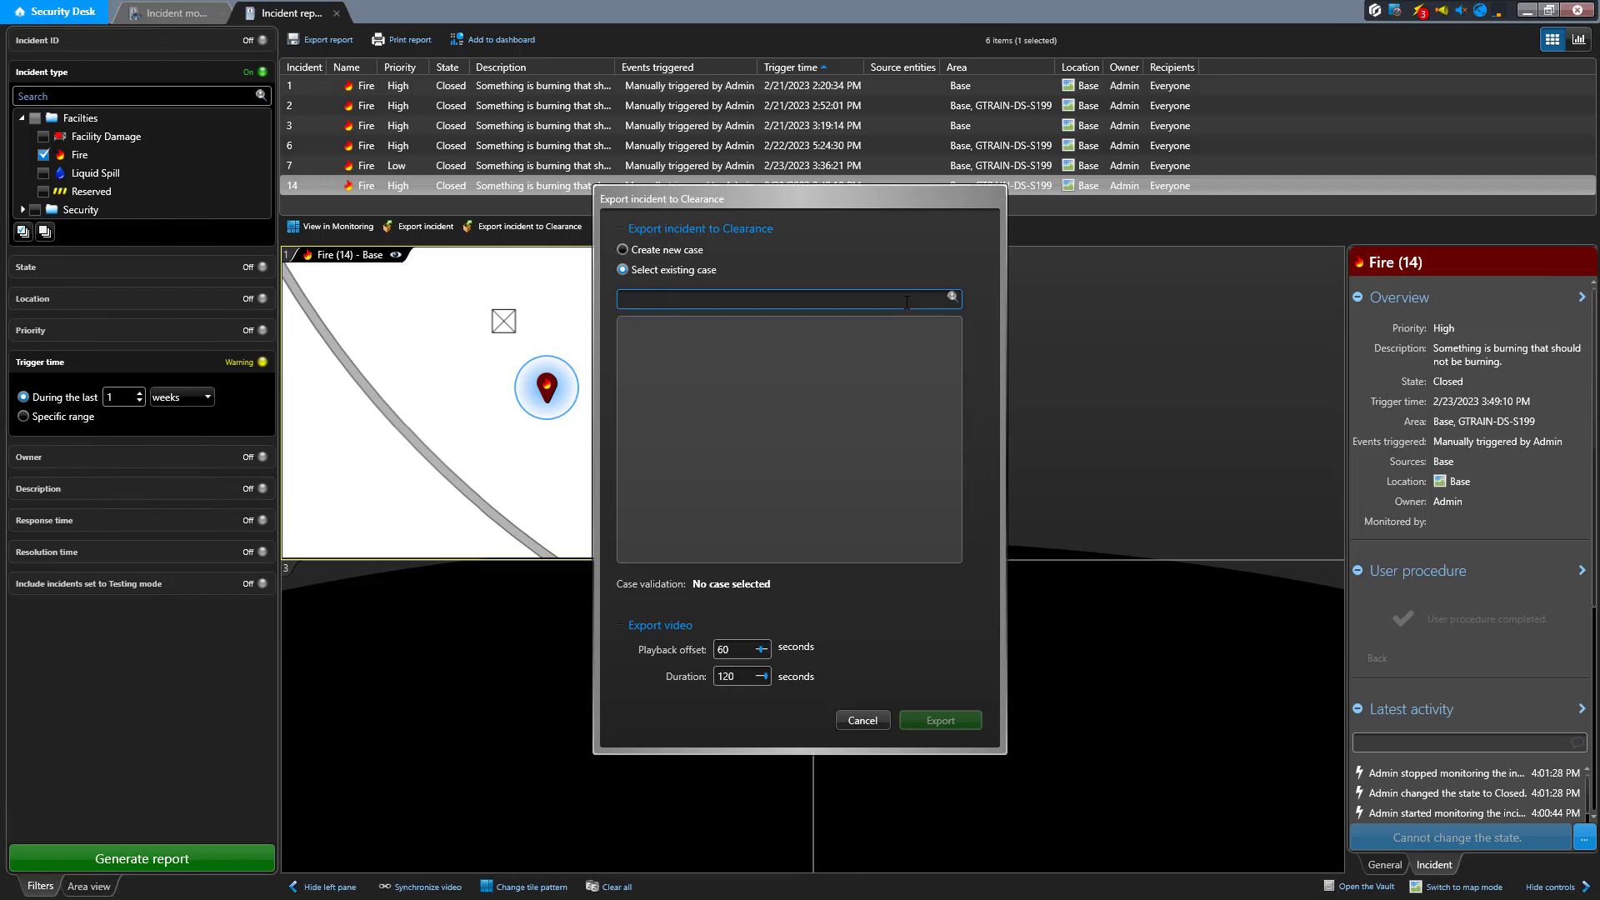
text(equipment tyrannosaurus)
click(954, 300)
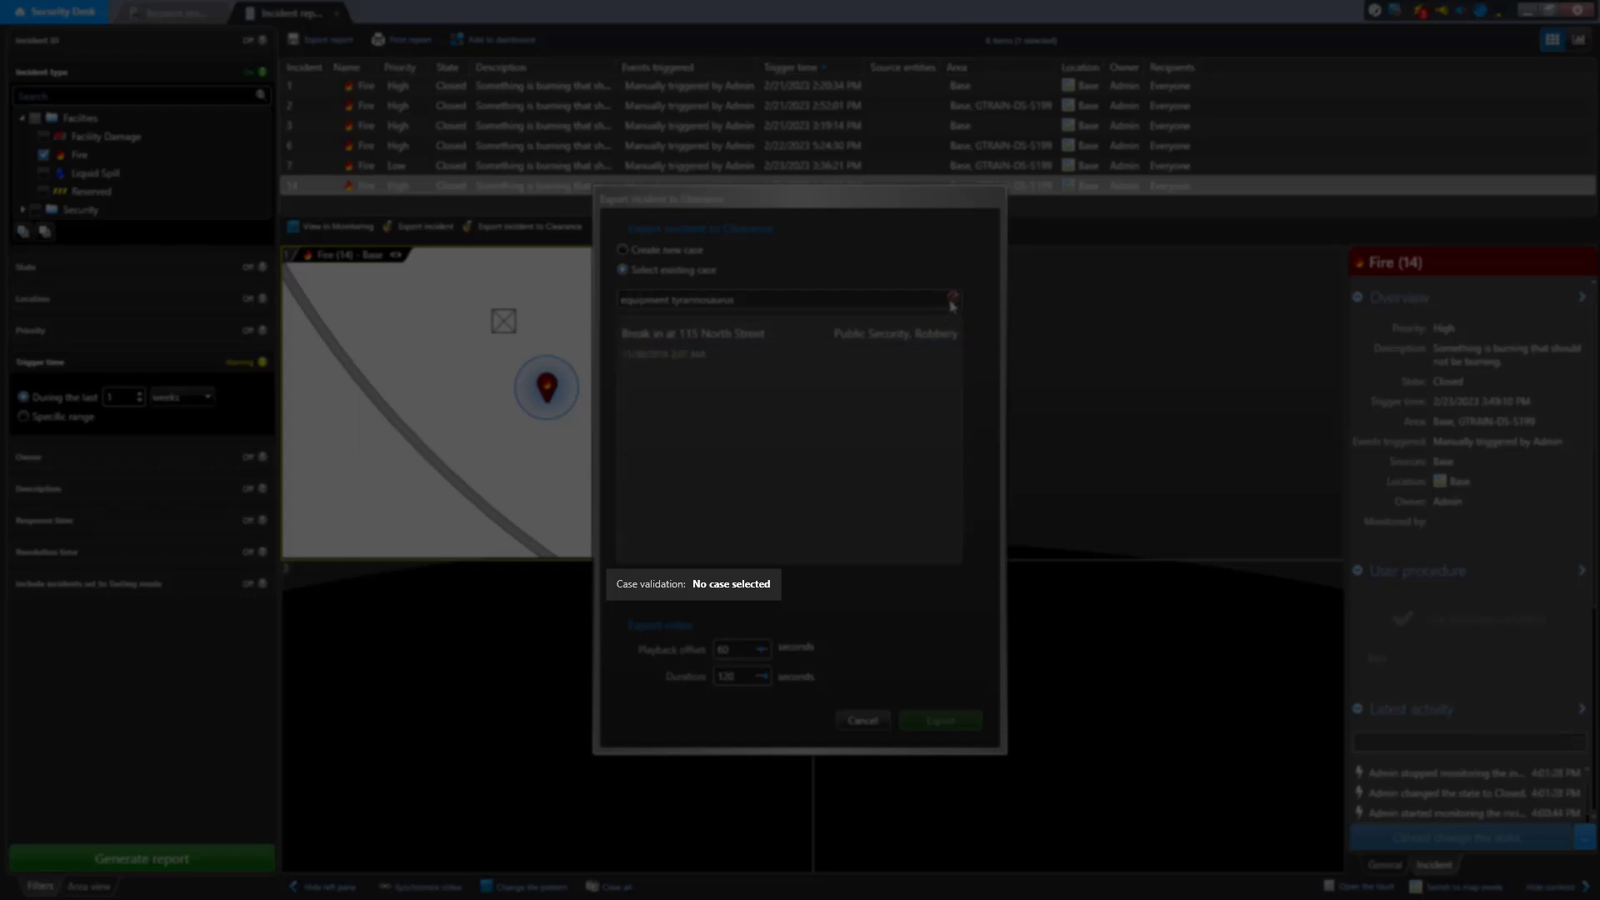
Search the existing cases for "break" and check the validation of the "Car theft from back lot" case and the Public Security break-in case
click(953, 299)
text(break)
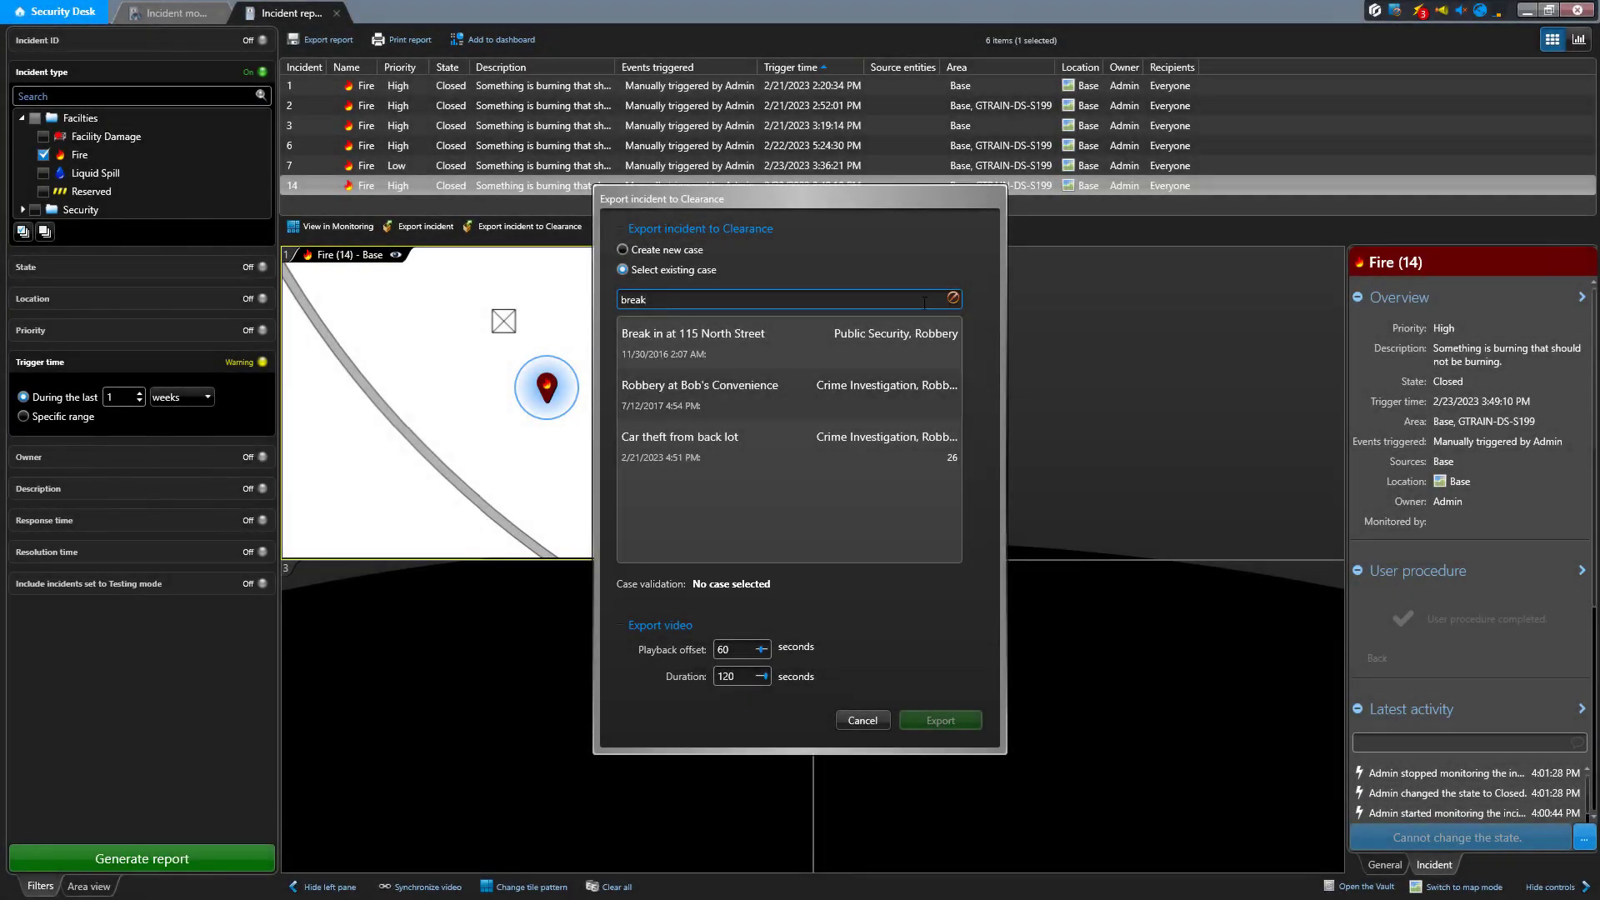
click(778, 439)
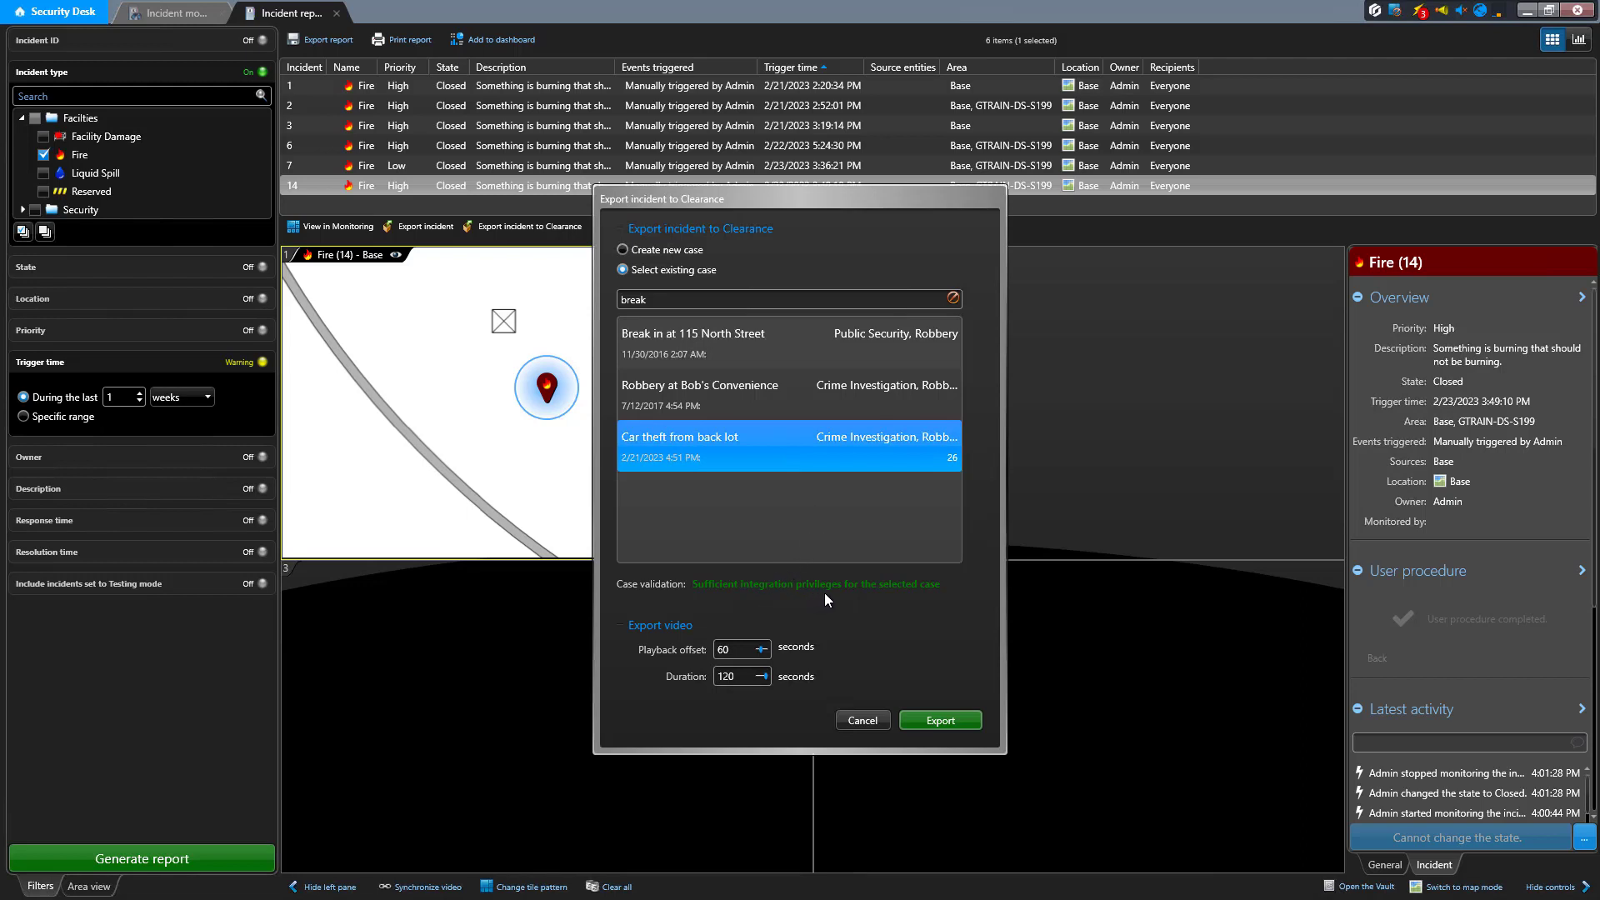
click(782, 343)
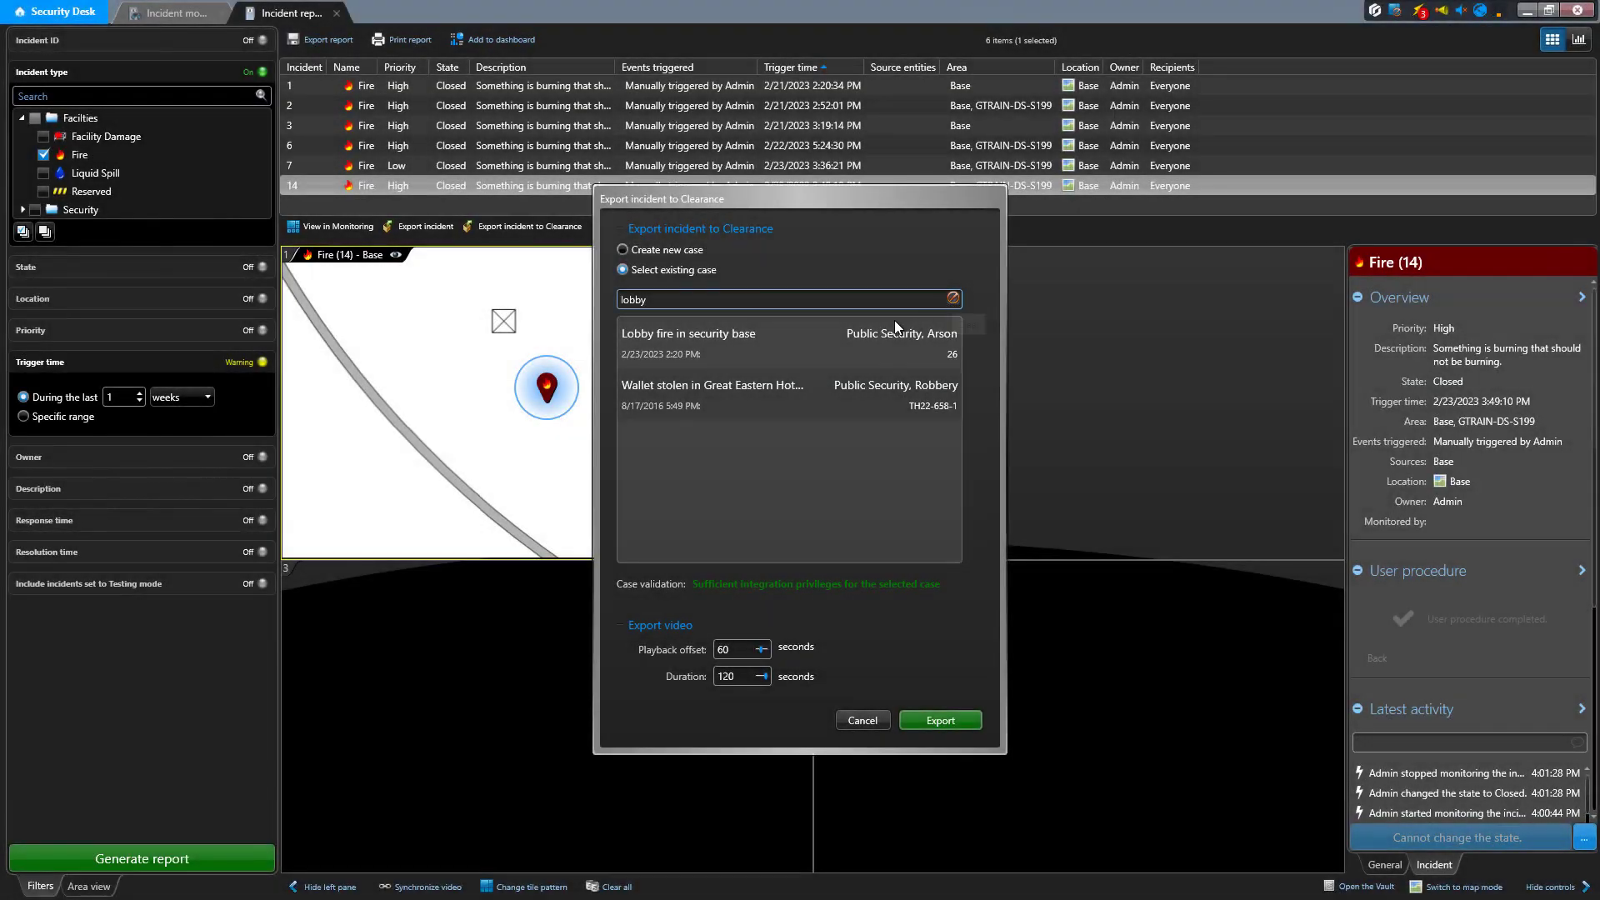
Export the incident to the existing case "Lobby fire in security base" and open the Genetec Clearance notifications
click(792, 329)
click(778, 338)
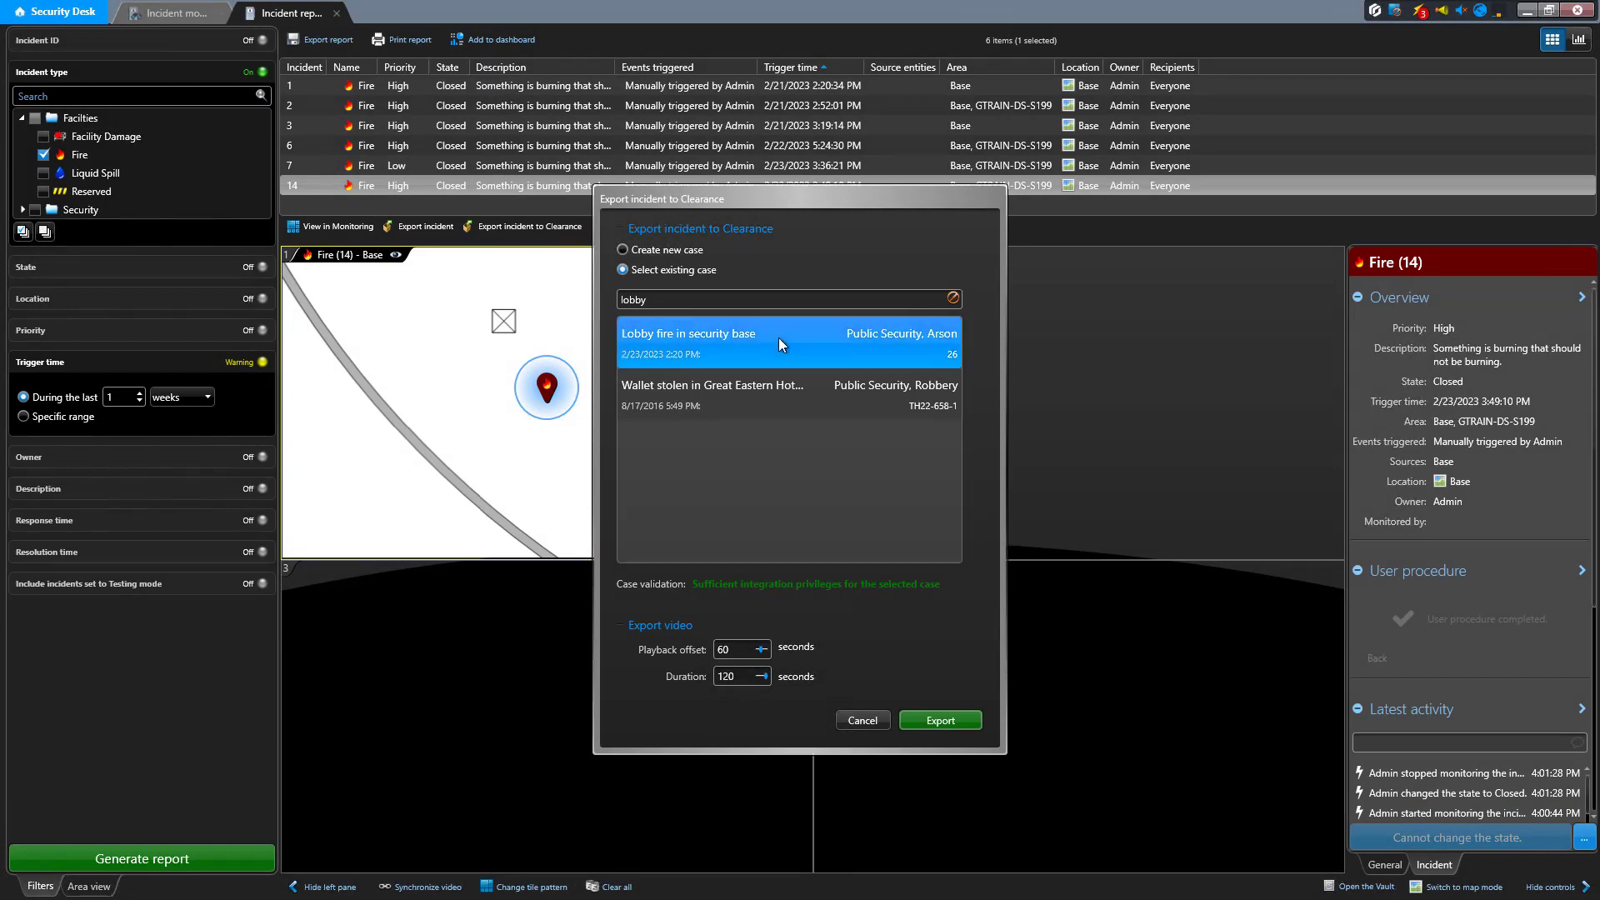
click(923, 721)
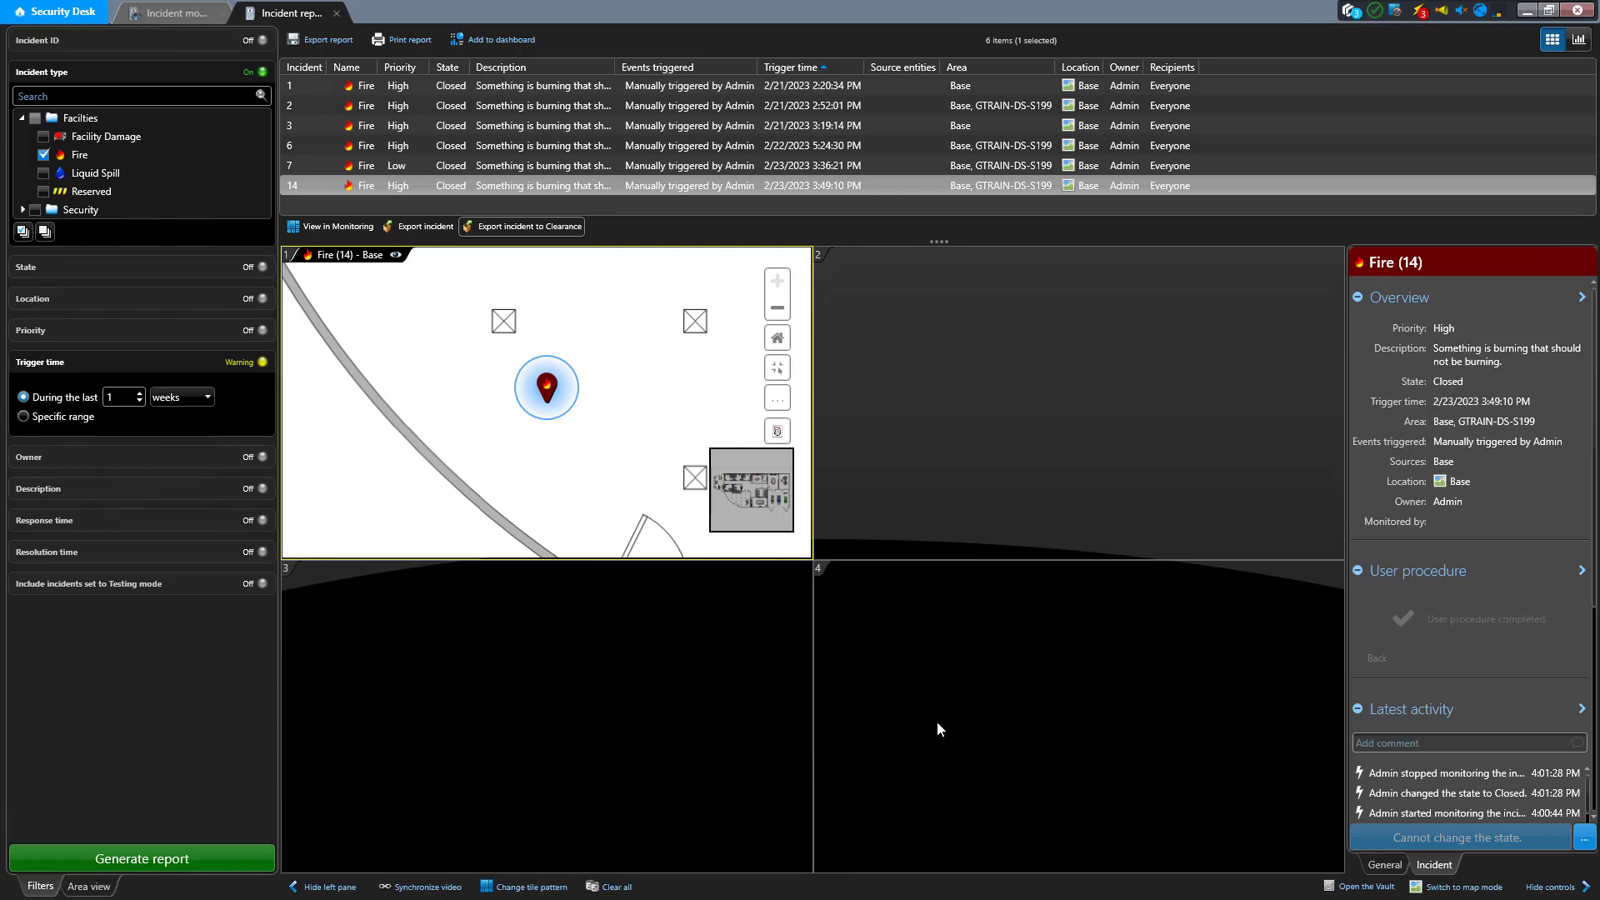
click(1350, 15)
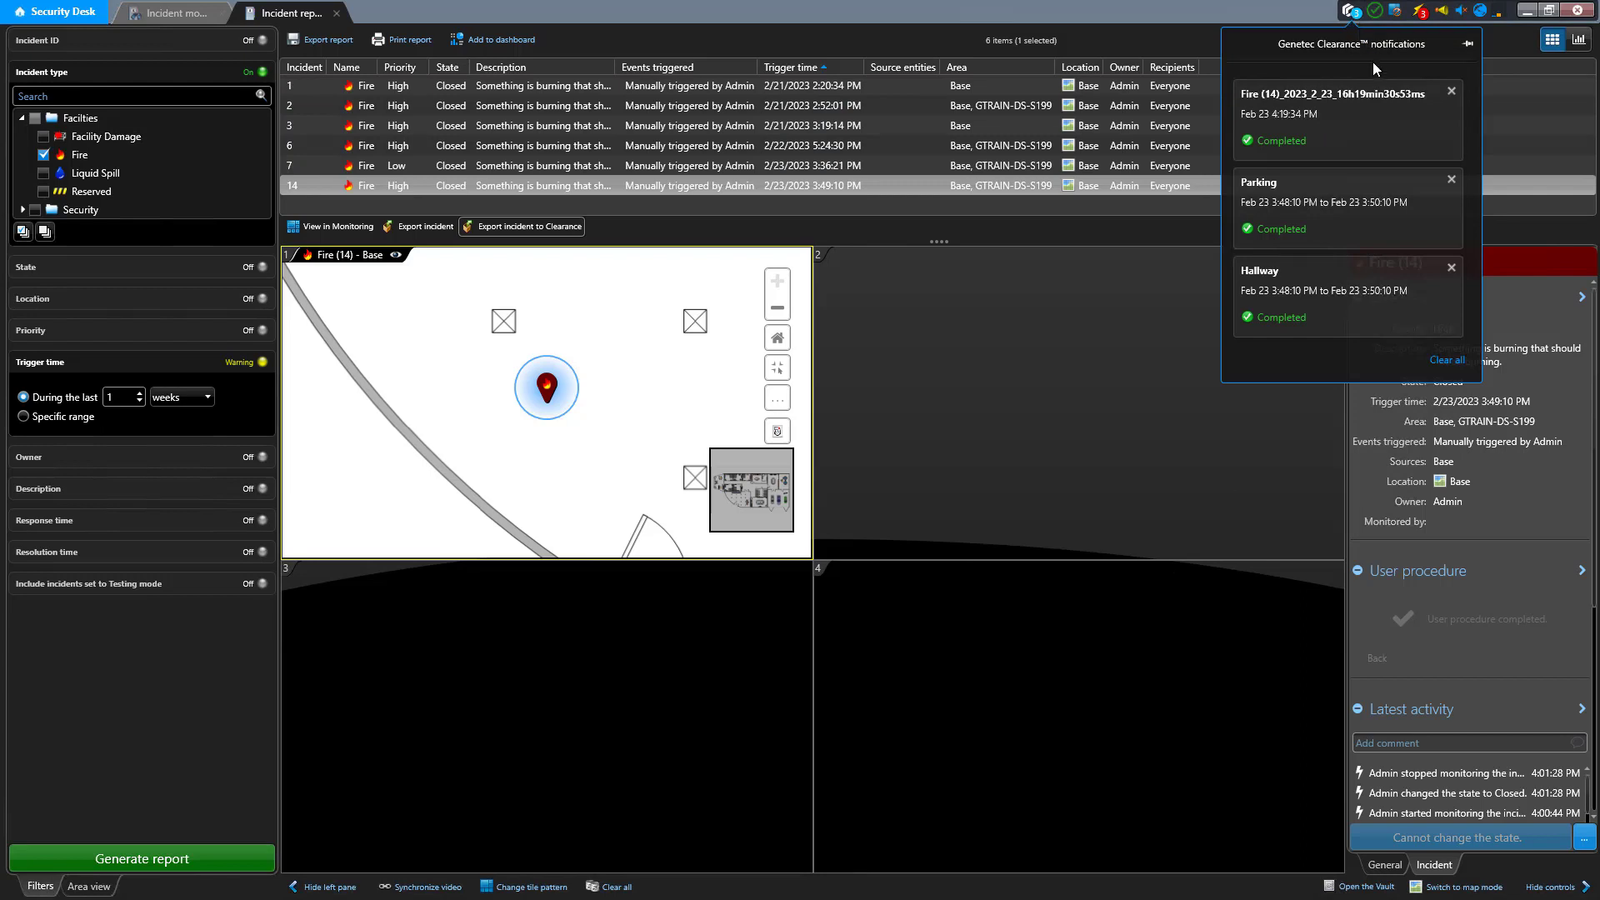